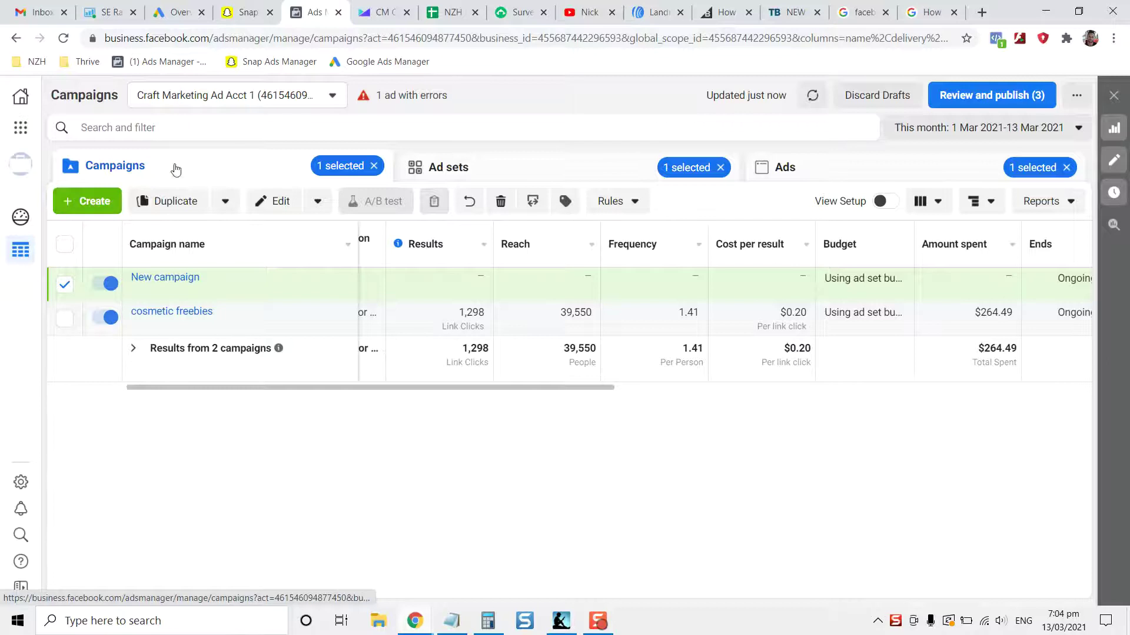
Open the draft New campaign for editing and look over its ad set settings
click(21, 128)
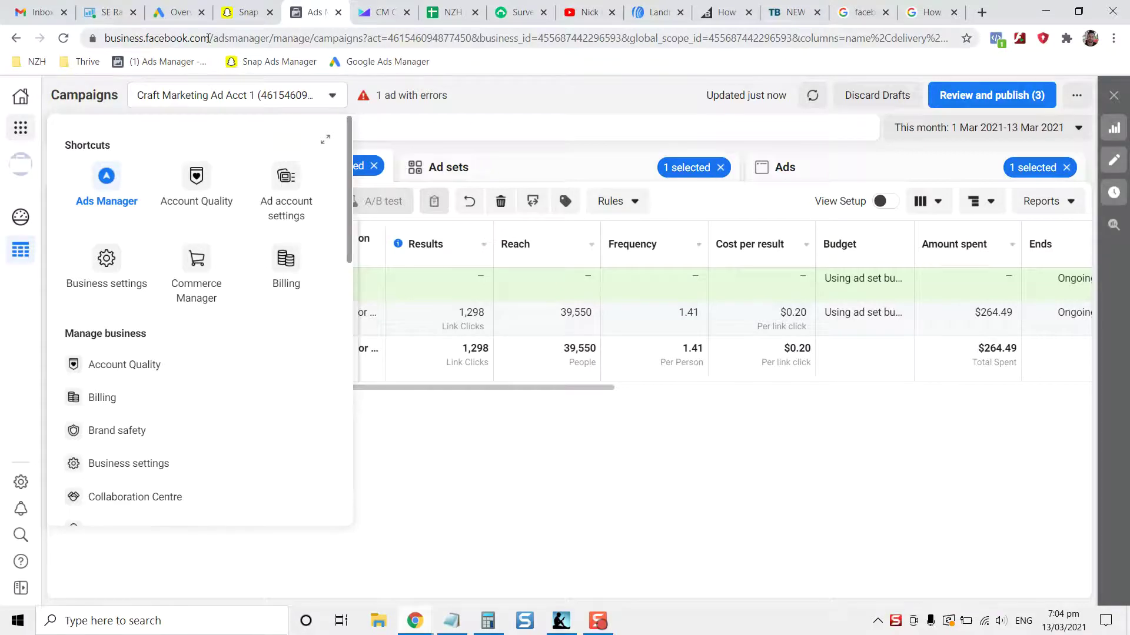
click(386, 109)
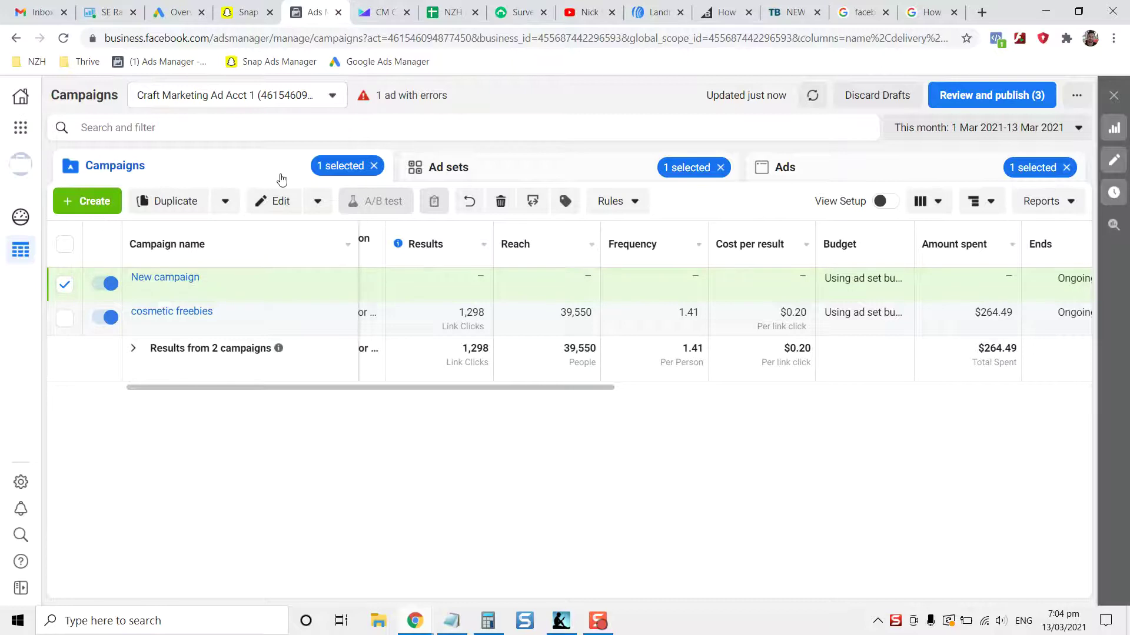
click(279, 201)
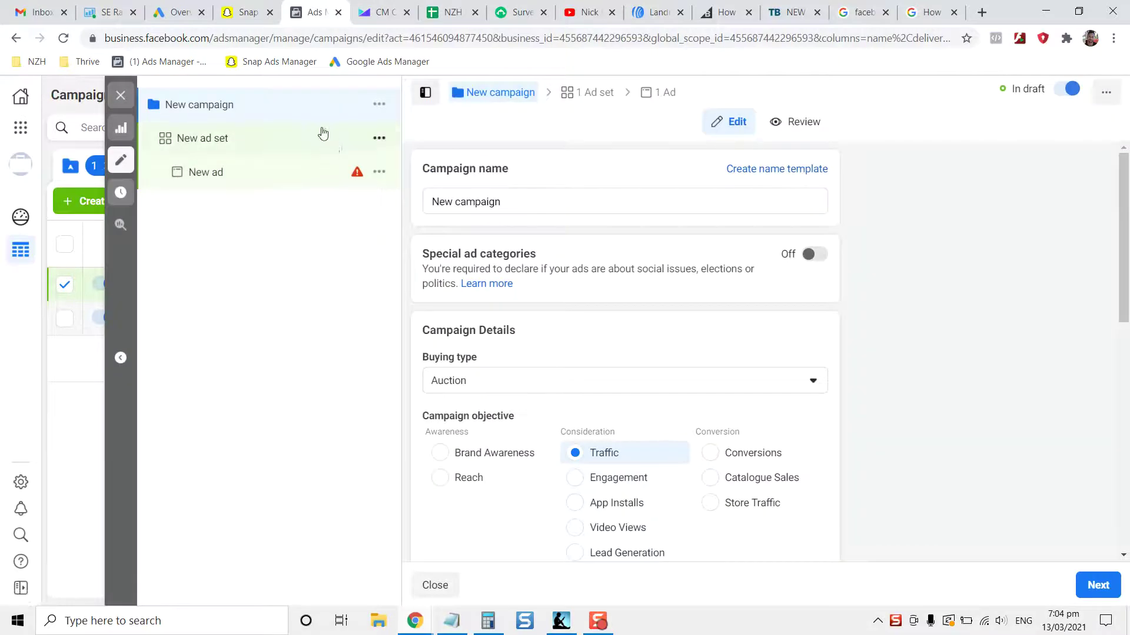
click(198, 141)
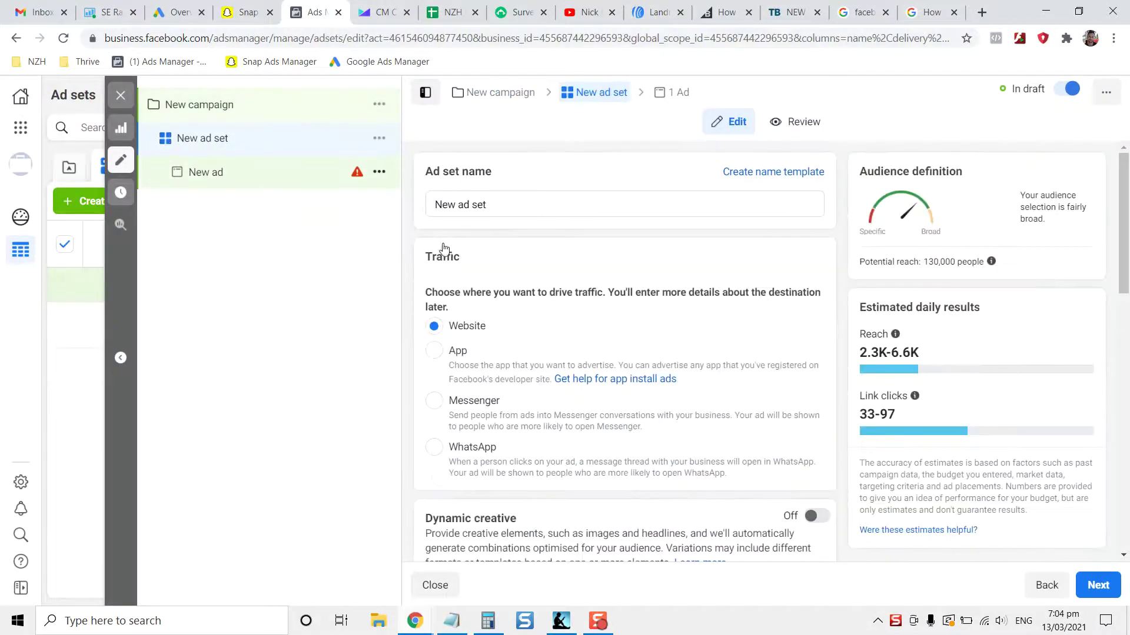
scroll(503, 276, down, 15)
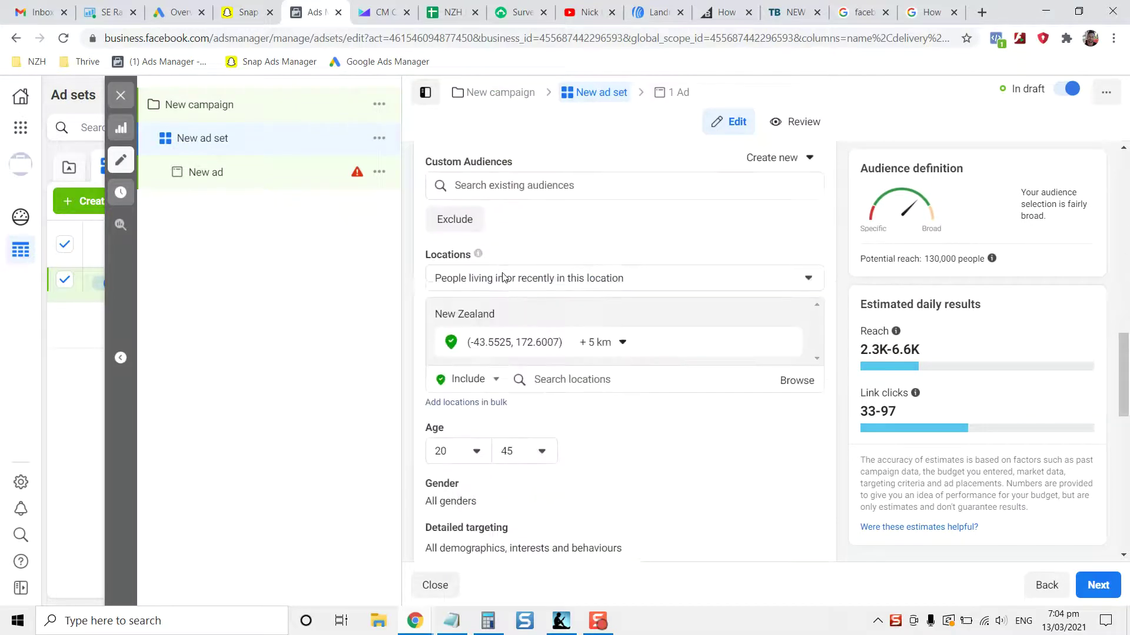
scroll(503, 277, up, 15)
Confirm the campaign uses the Traffic objective, then return to the New ad set
click(214, 110)
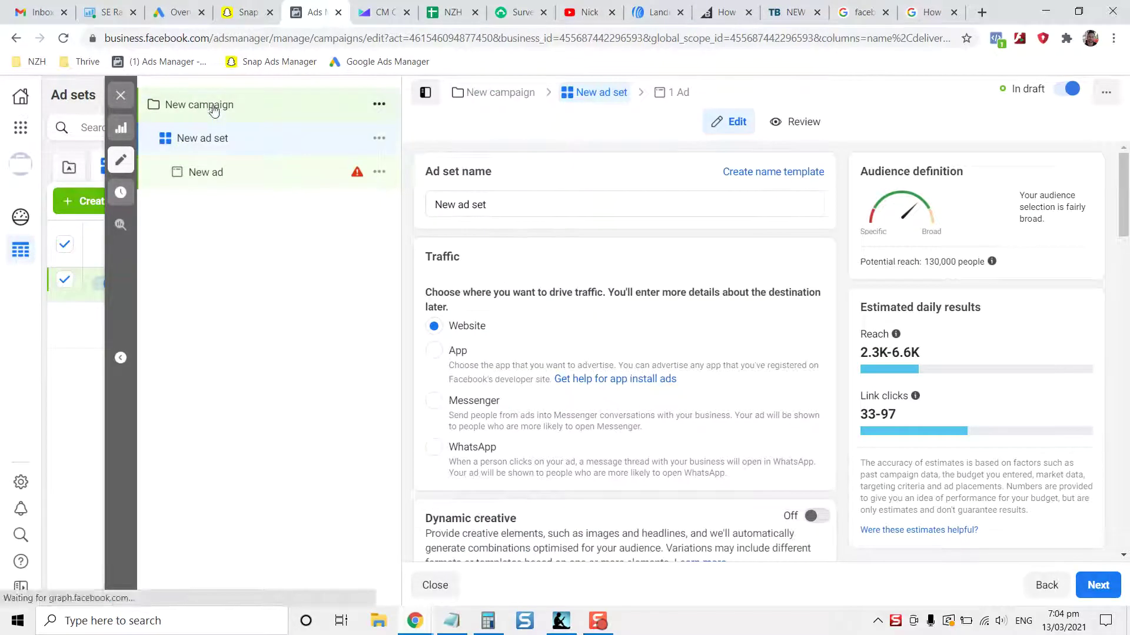
scroll(423, 326, down, 4)
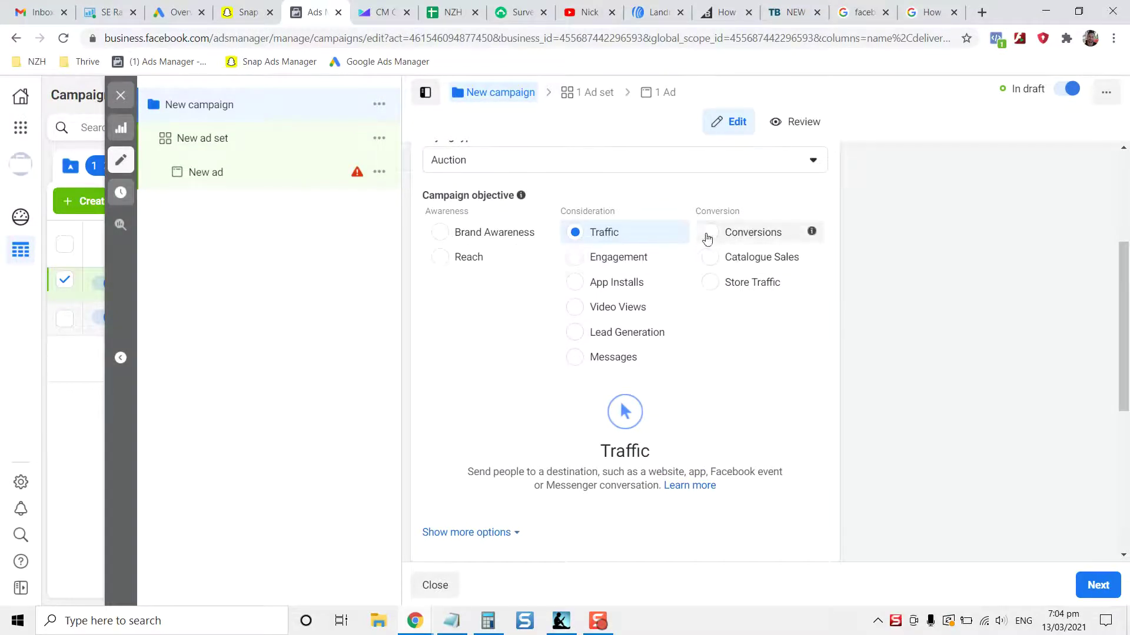
scroll(535, 351, down, 5)
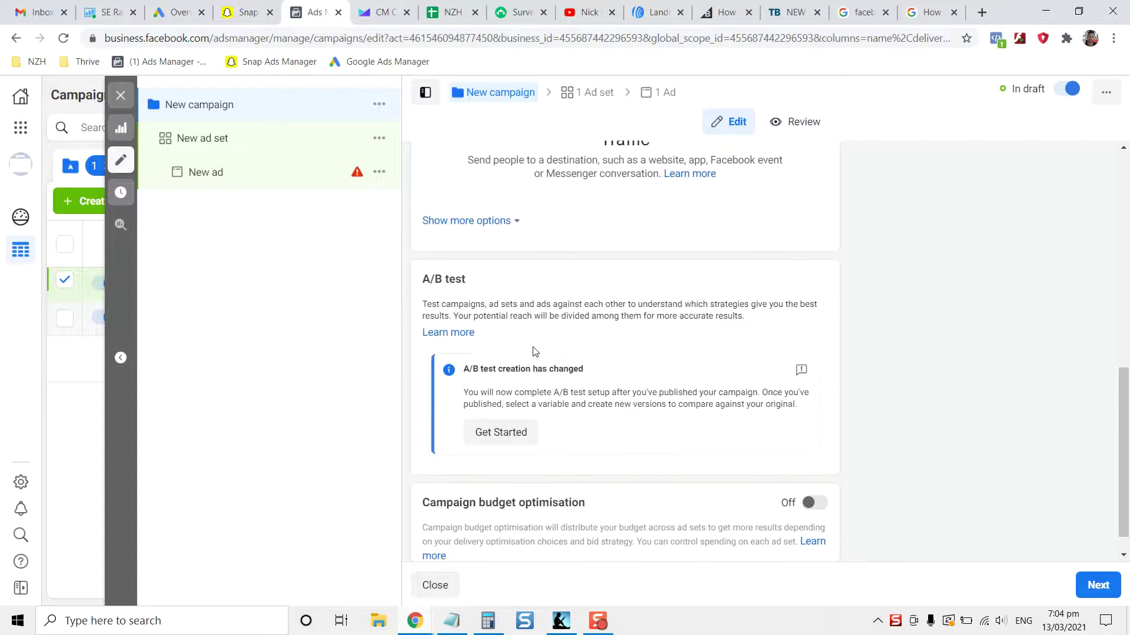
scroll(535, 351, down, 1)
scroll(514, 406, up, 10)
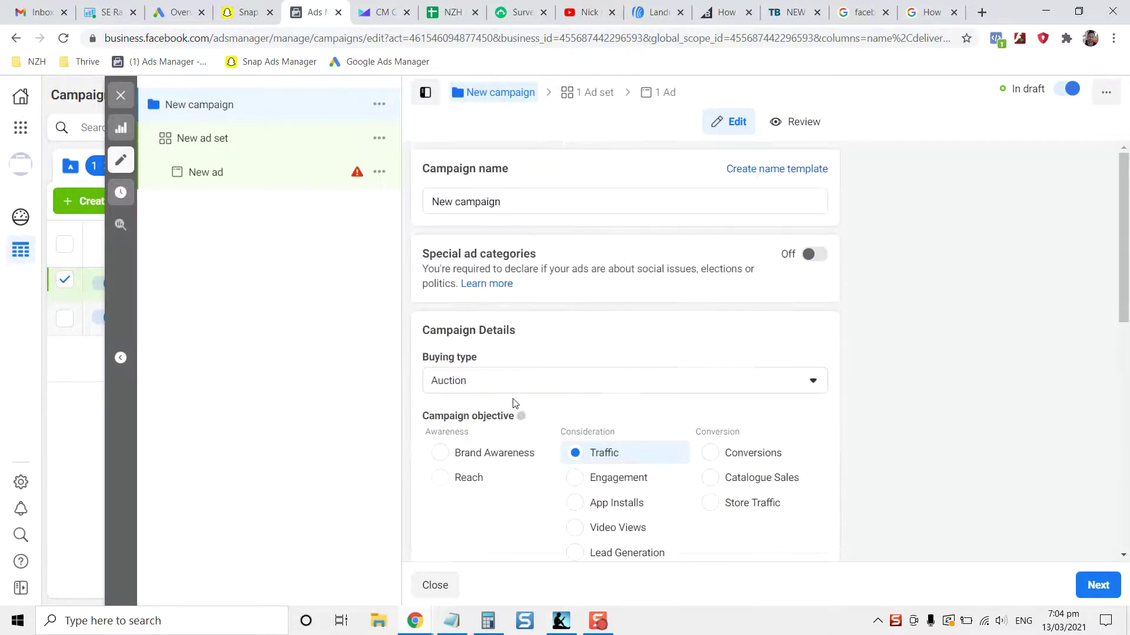
click(274, 147)
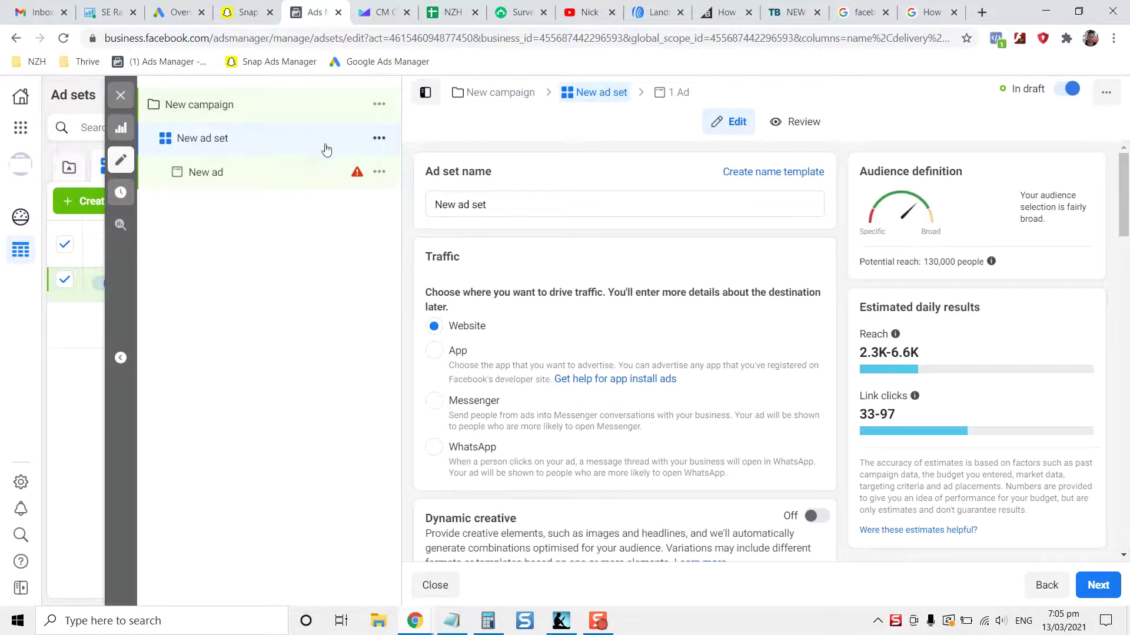
Review the ad set's $20.00 daily budget and audience sections
scroll(415, 311, down, 2)
scroll(416, 313, down, 6)
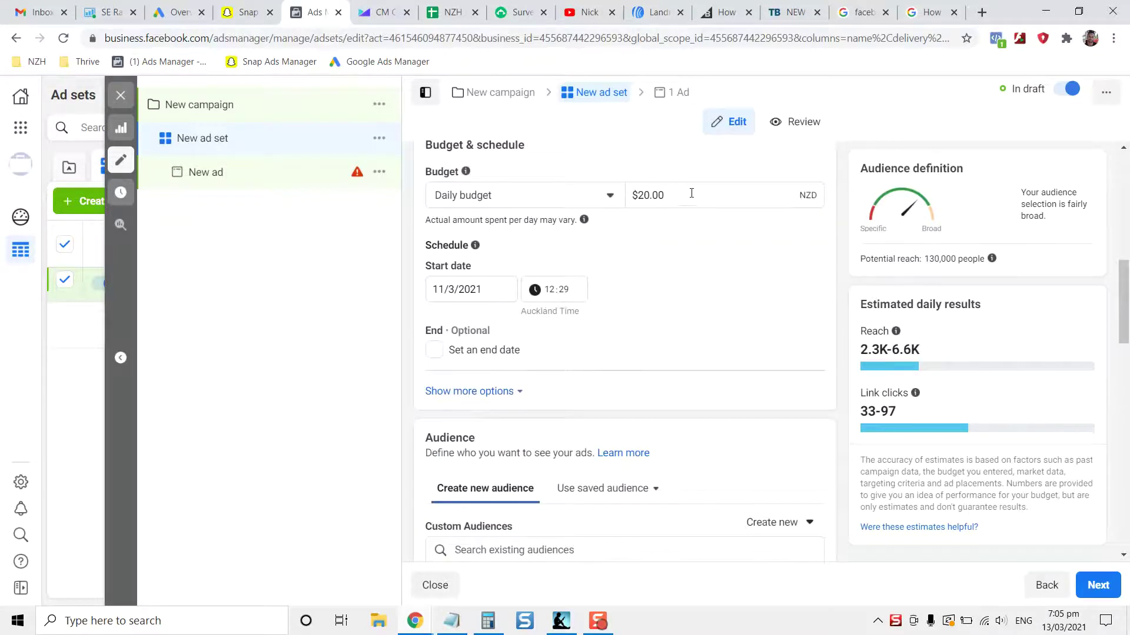
click(690, 193)
scroll(673, 330, down, 4)
scroll(536, 359, down, 3)
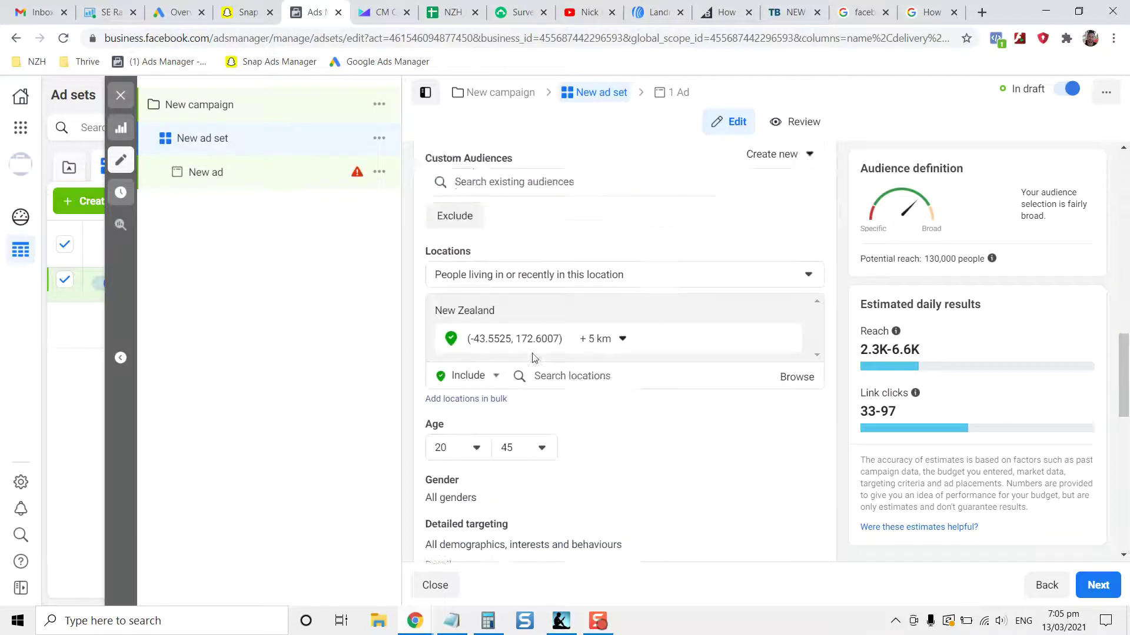
scroll(416, 344, down, 3)
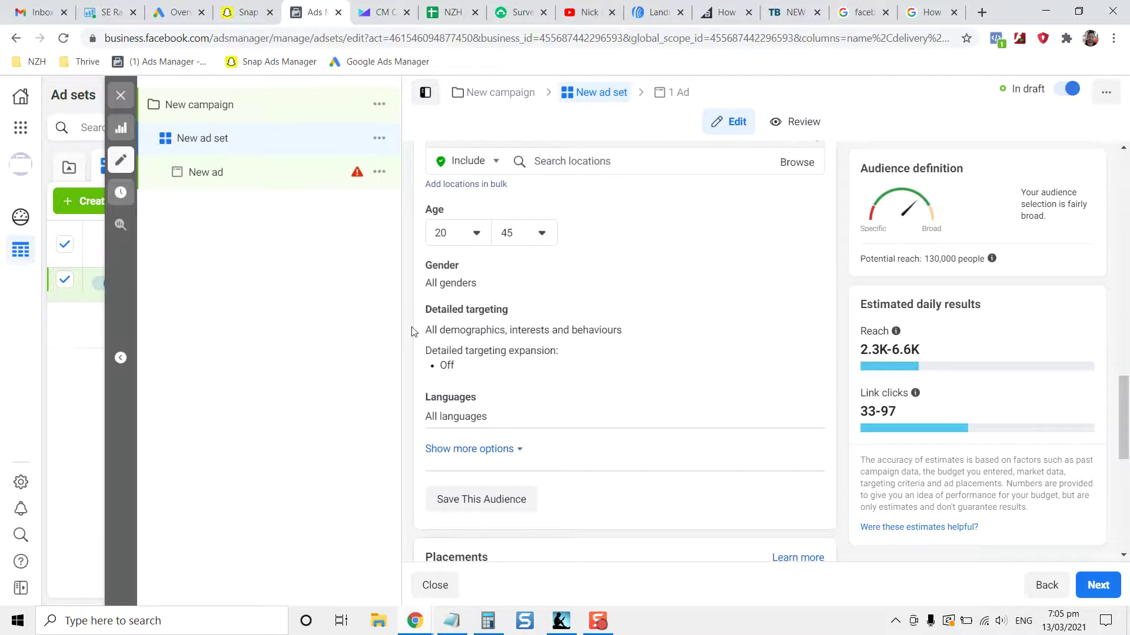
scroll(415, 335, down, 2)
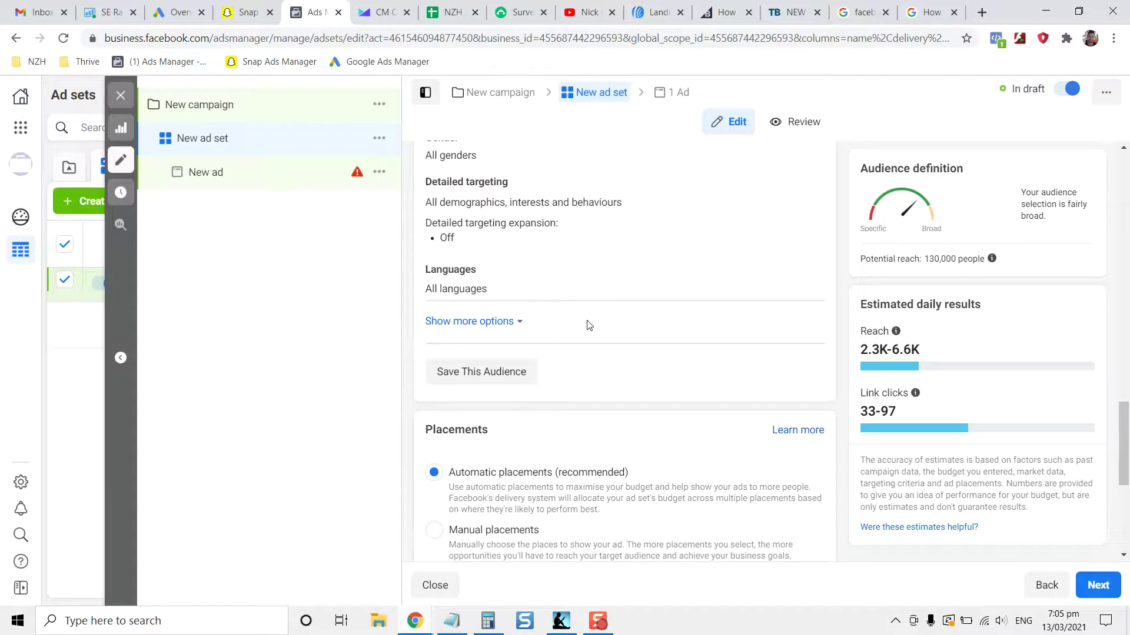
scroll(588, 323, down, 1)
scroll(594, 359, up, 2)
scroll(584, 353, up, 2)
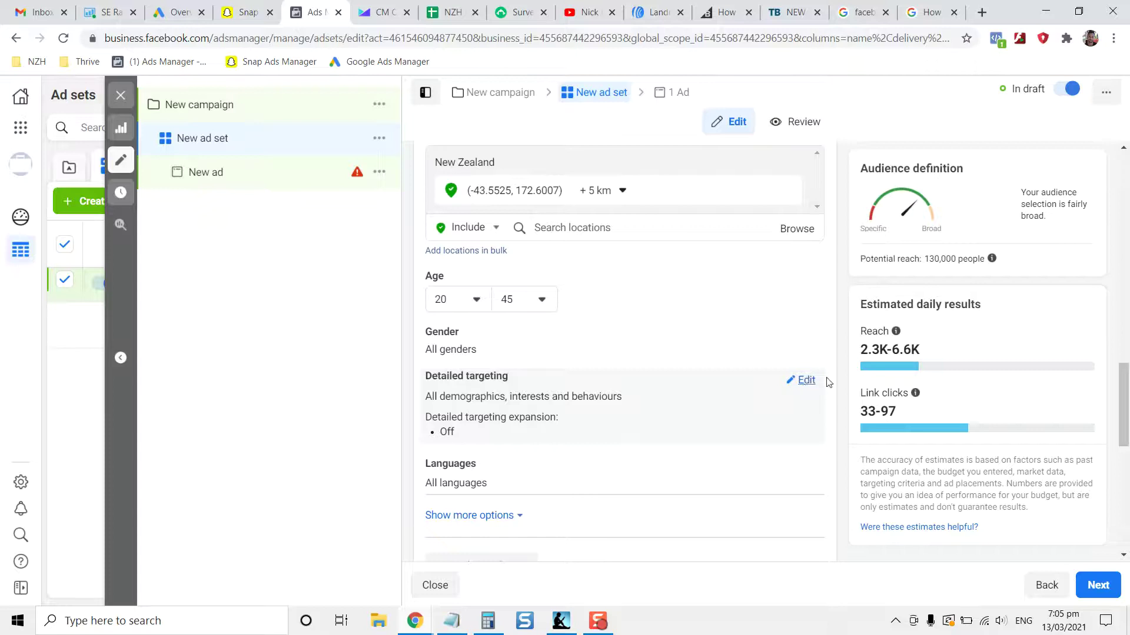
Open Detailed targeting for editing and use its demographics and interests search
click(807, 381)
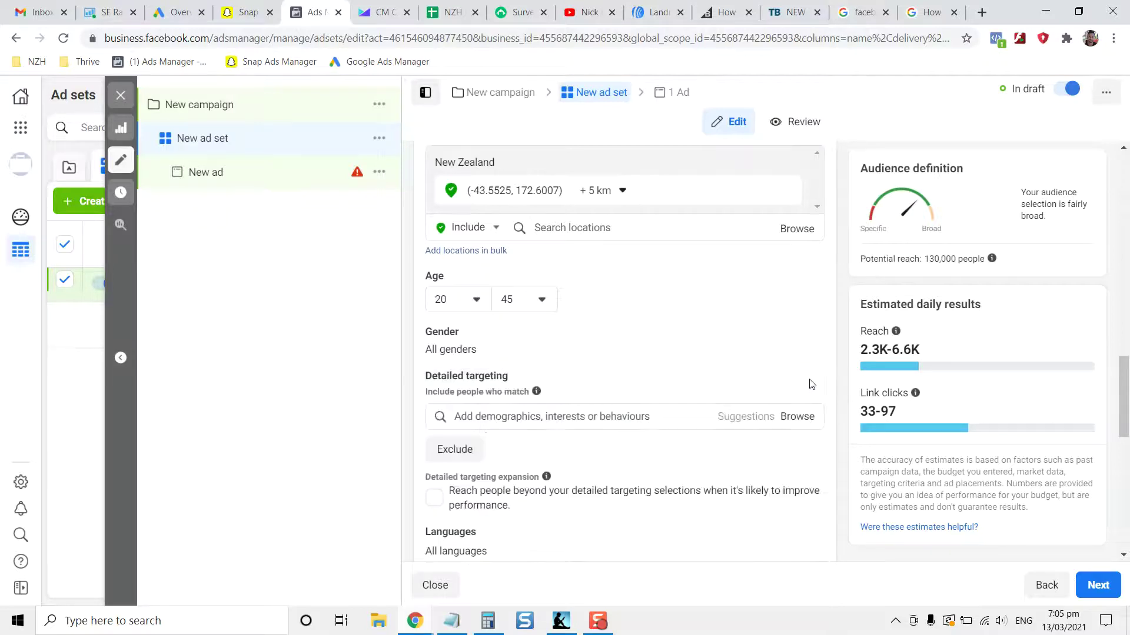
scroll(643, 377, down, 2)
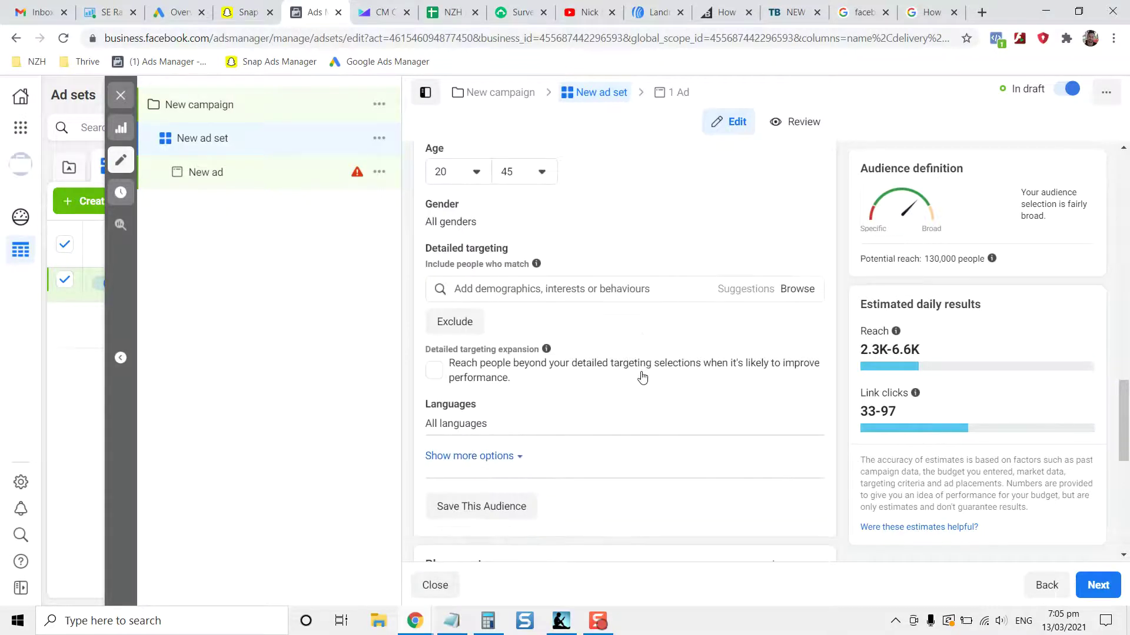
click(568, 290)
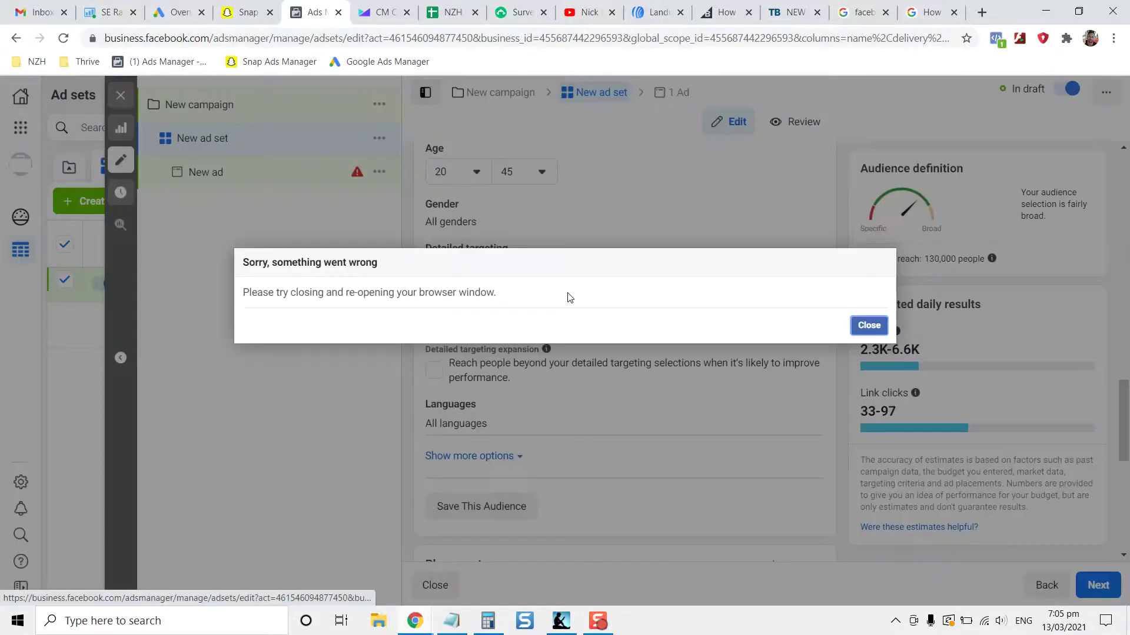
Close the 'Sorry, something went wrong' error and let the ad set editor reload
click(867, 326)
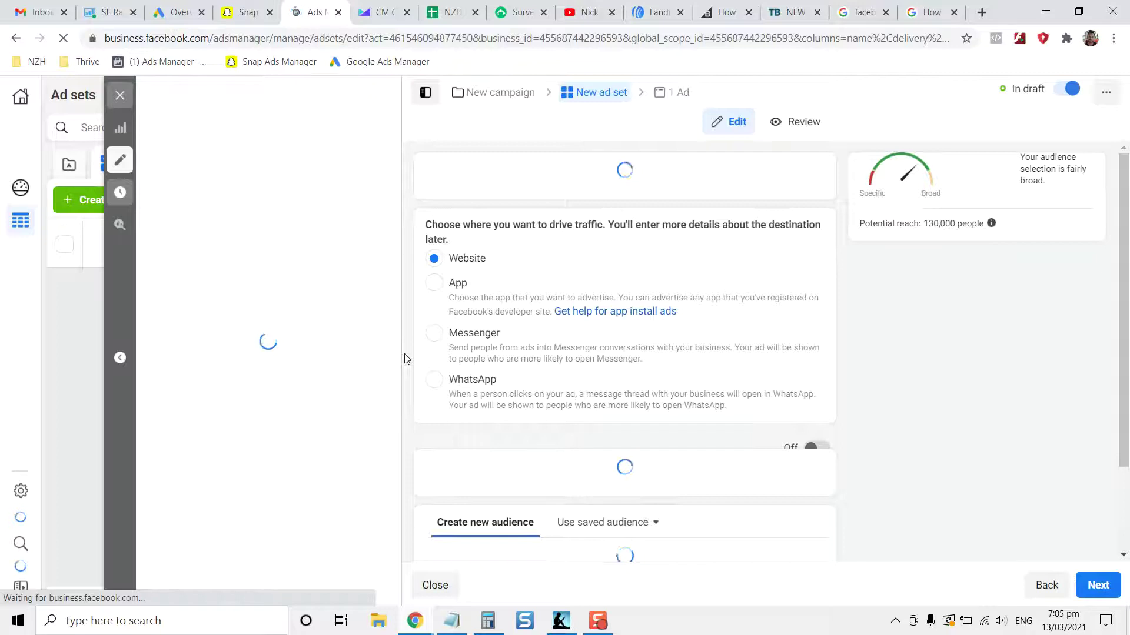
scroll(405, 359, down, 2)
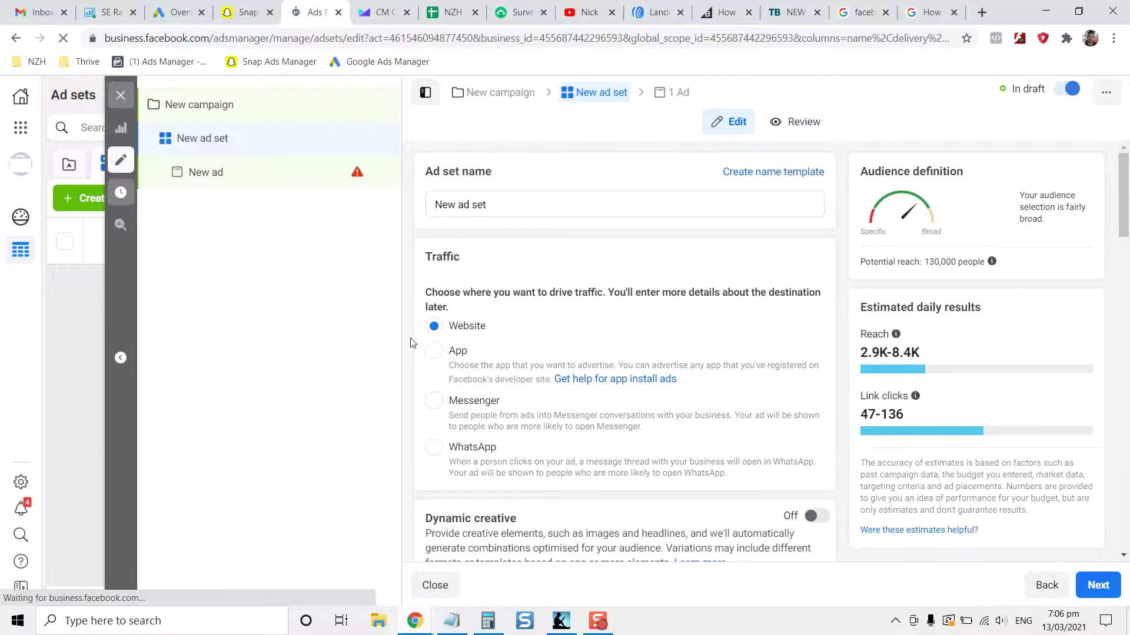
Show the Christchurch location map and reduce the pin's radius from 5 km to 1 km
scroll(414, 353, down, 10)
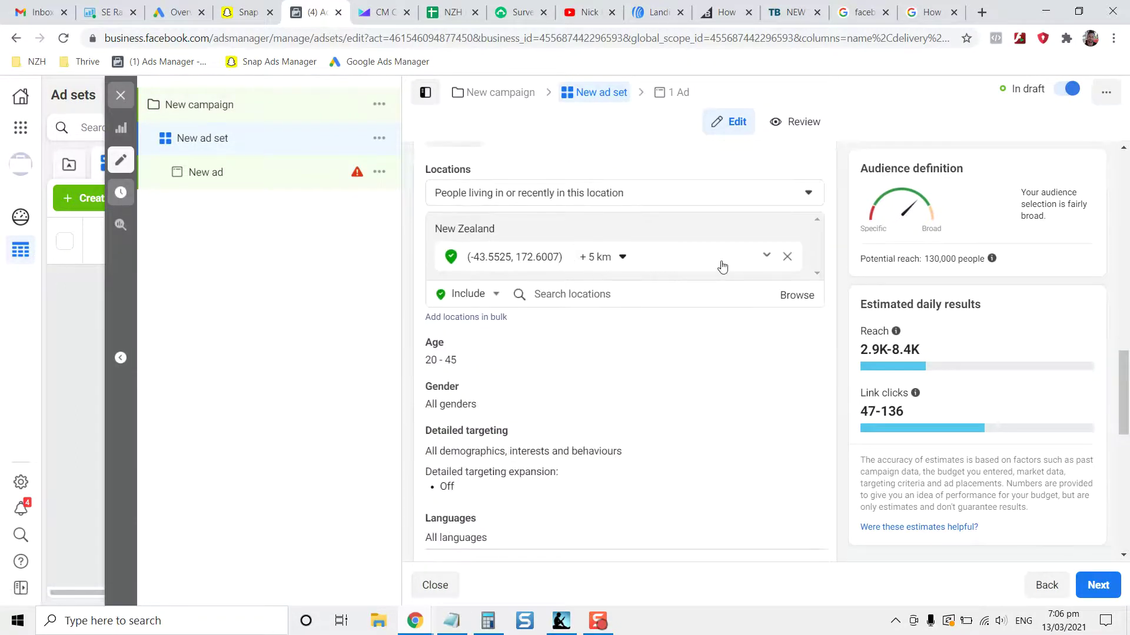
click(717, 292)
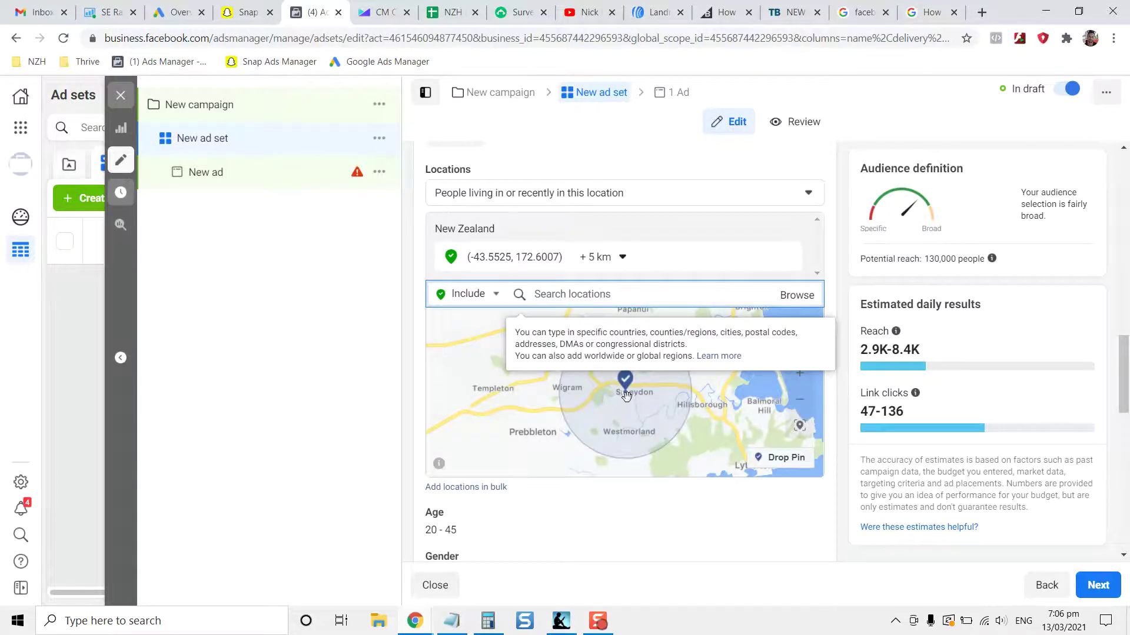
click(419, 384)
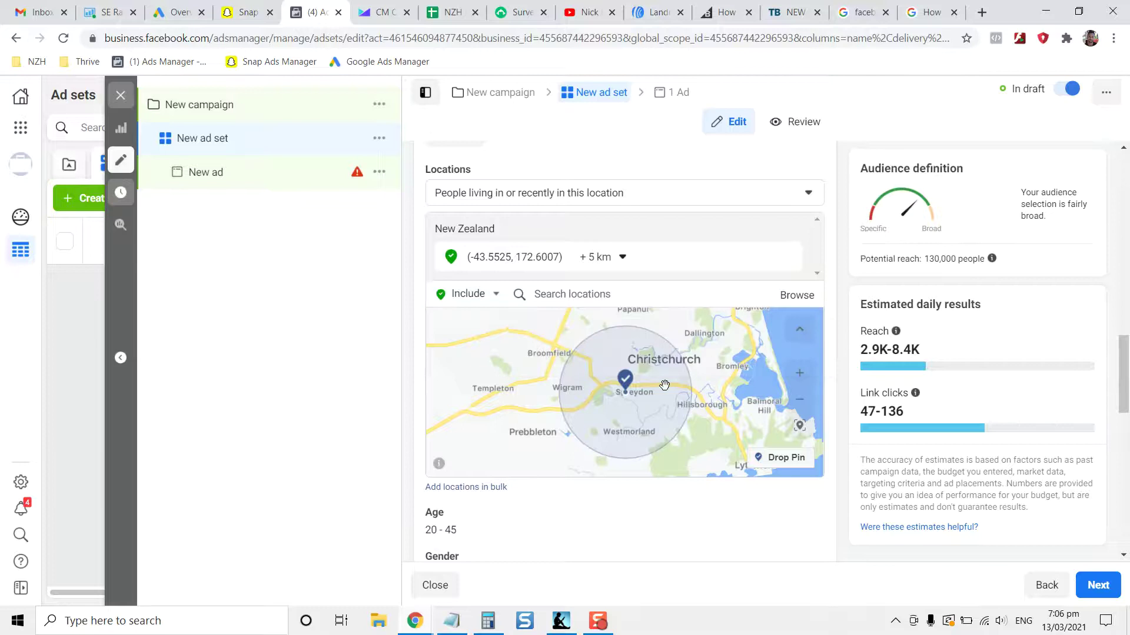
click(595, 257)
drag(592, 306, 594, 305)
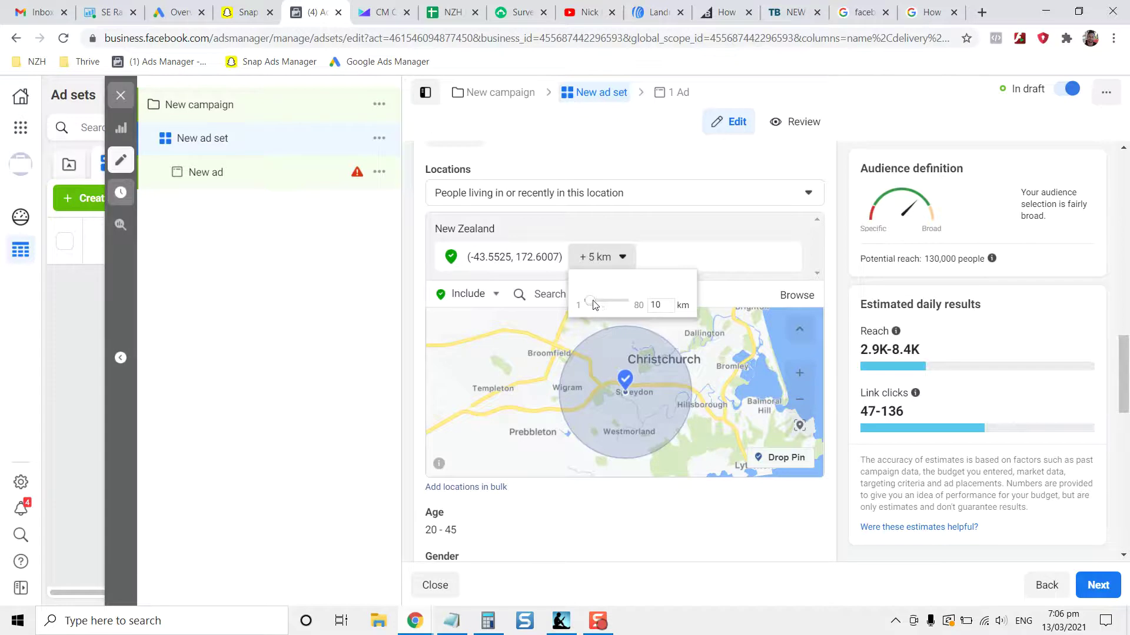
click(590, 319)
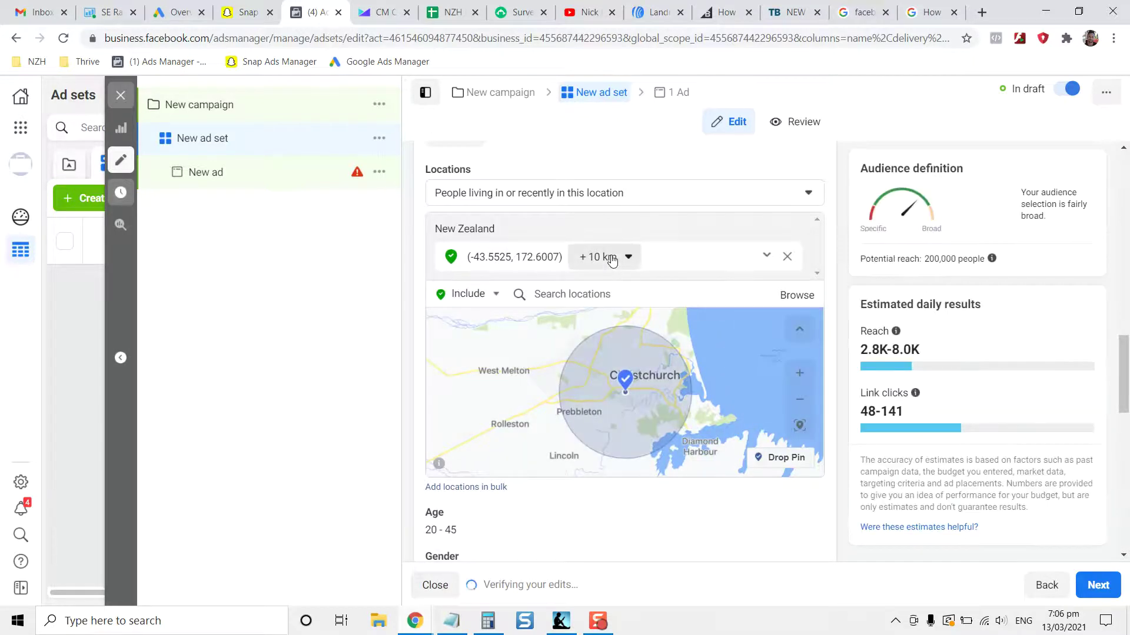
click(612, 260)
drag(601, 305, 584, 305)
click(503, 310)
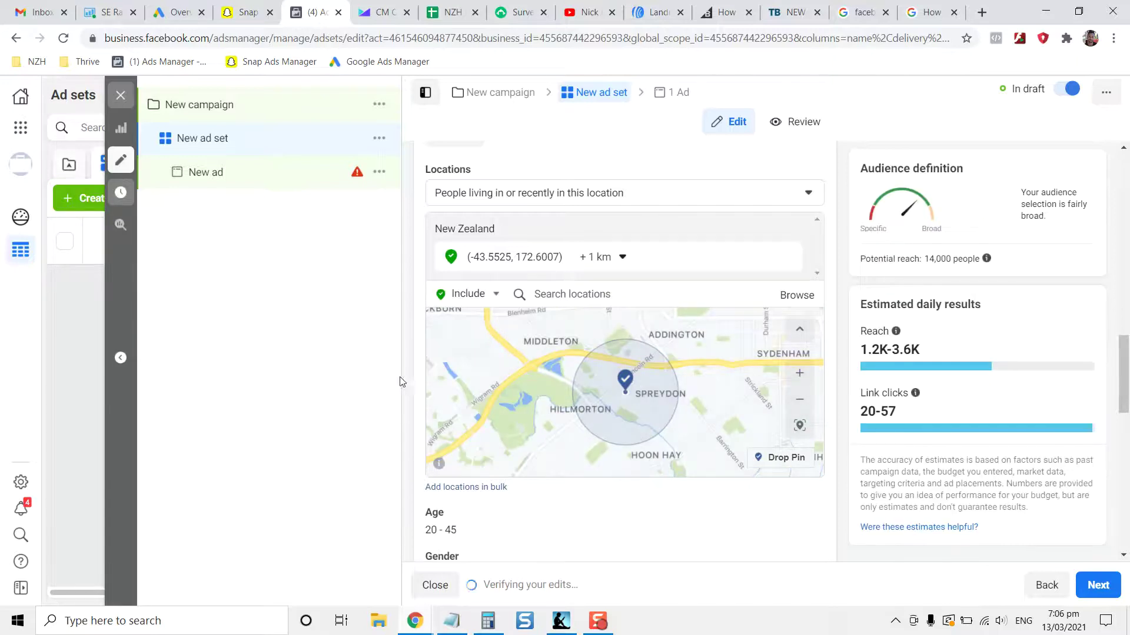
scroll(409, 382, down, 6)
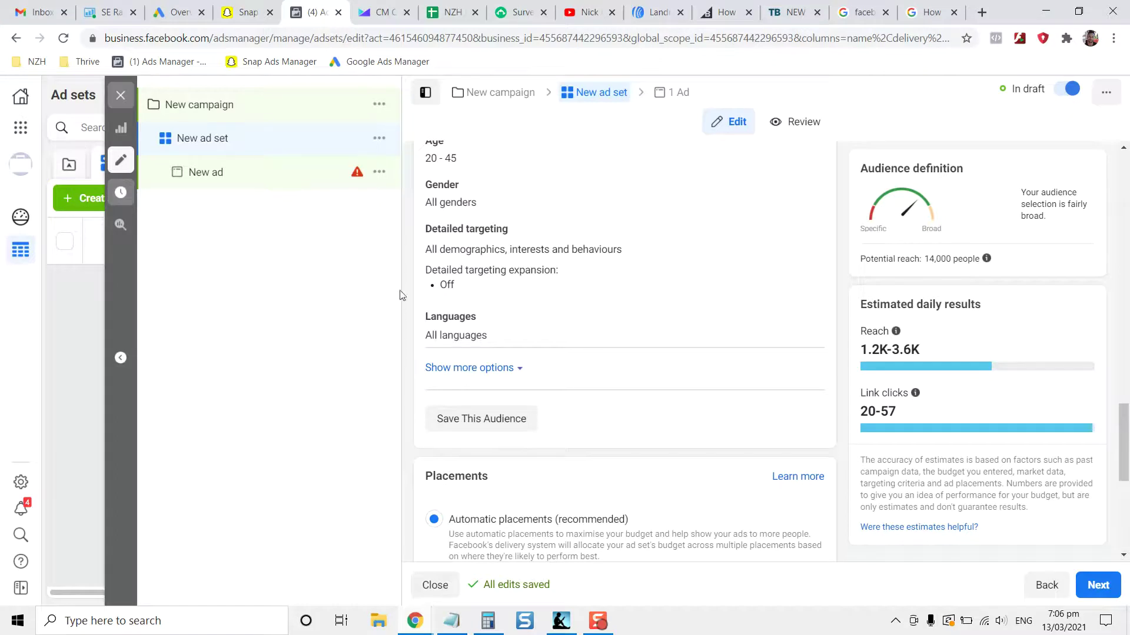
Keep Automatic placements after trying Manual, and open the New ad for editing
scroll(410, 315, down, 6)
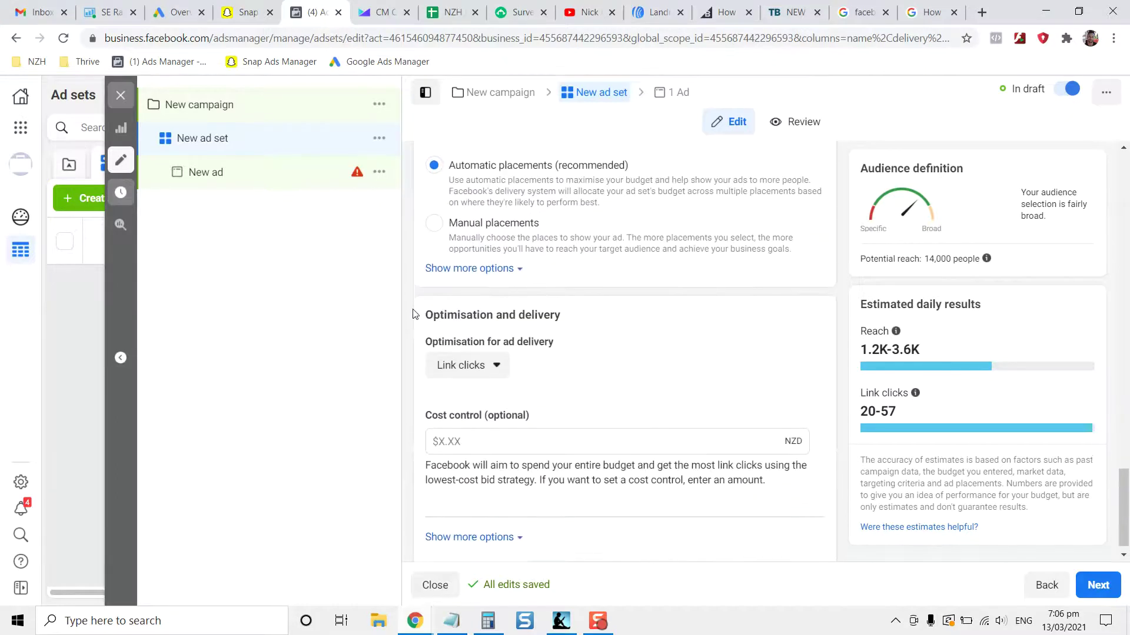
scroll(418, 348, down, 1)
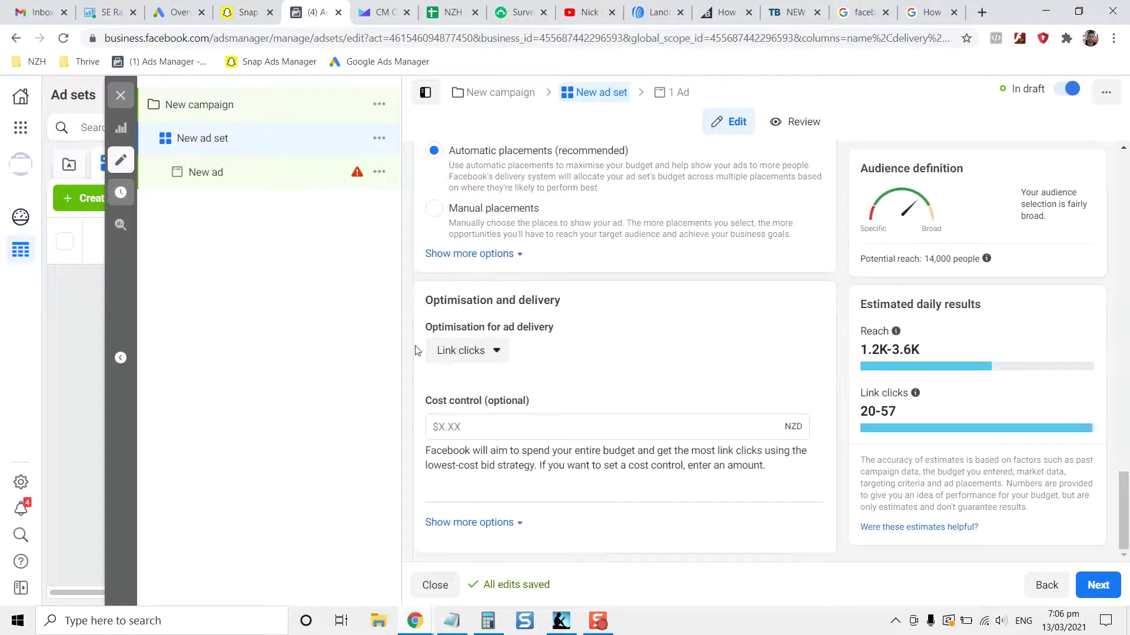
scroll(418, 351, up, 1)
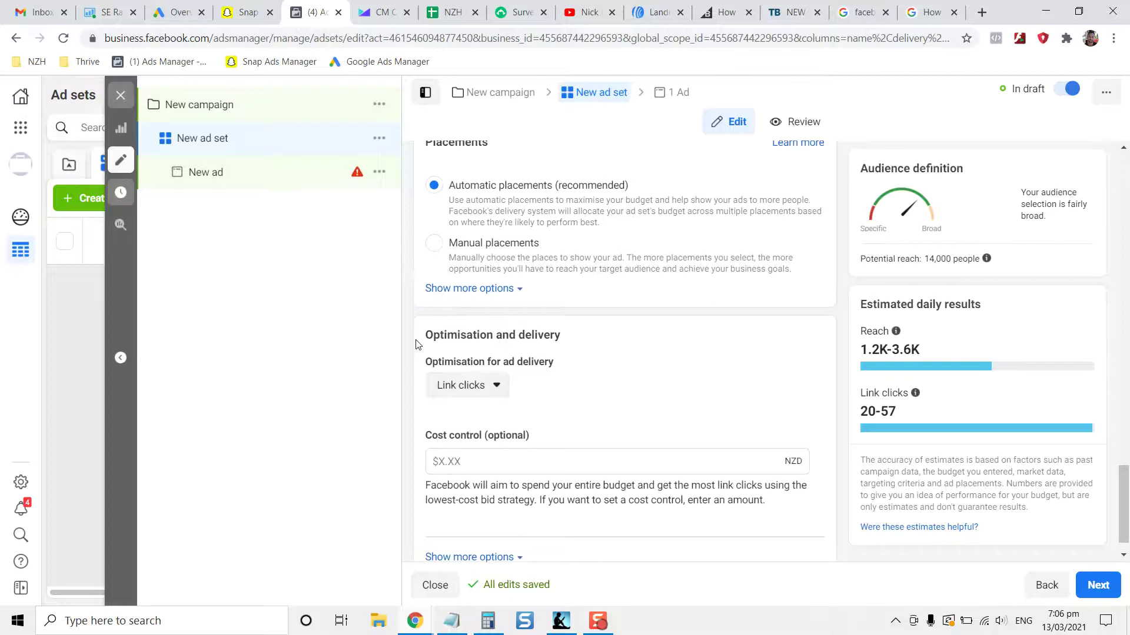
click(434, 246)
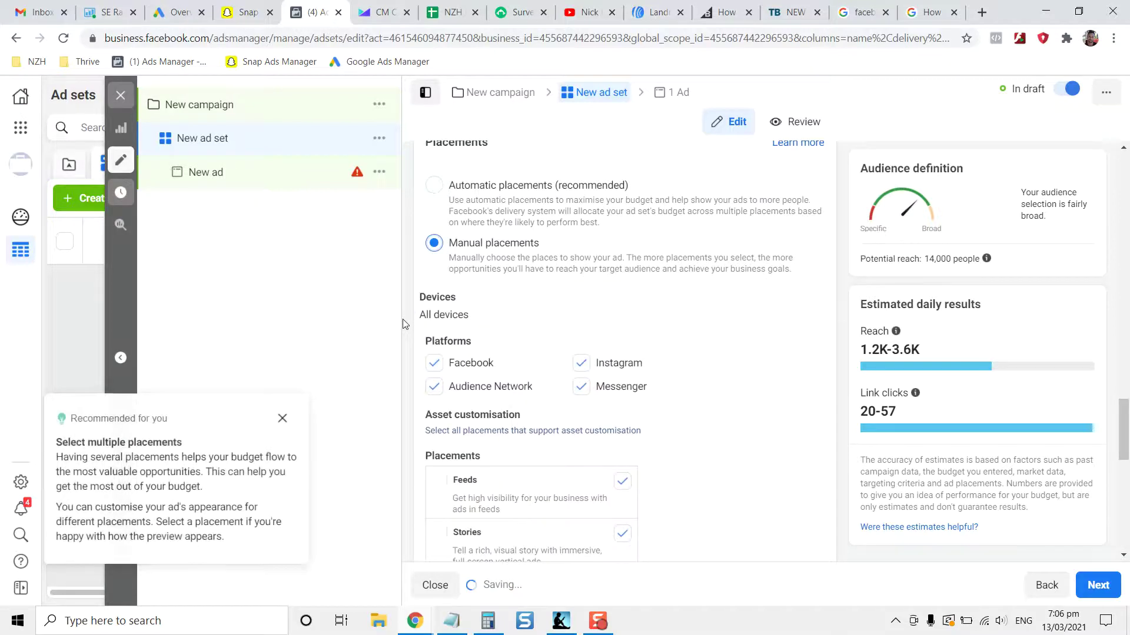
click(435, 187)
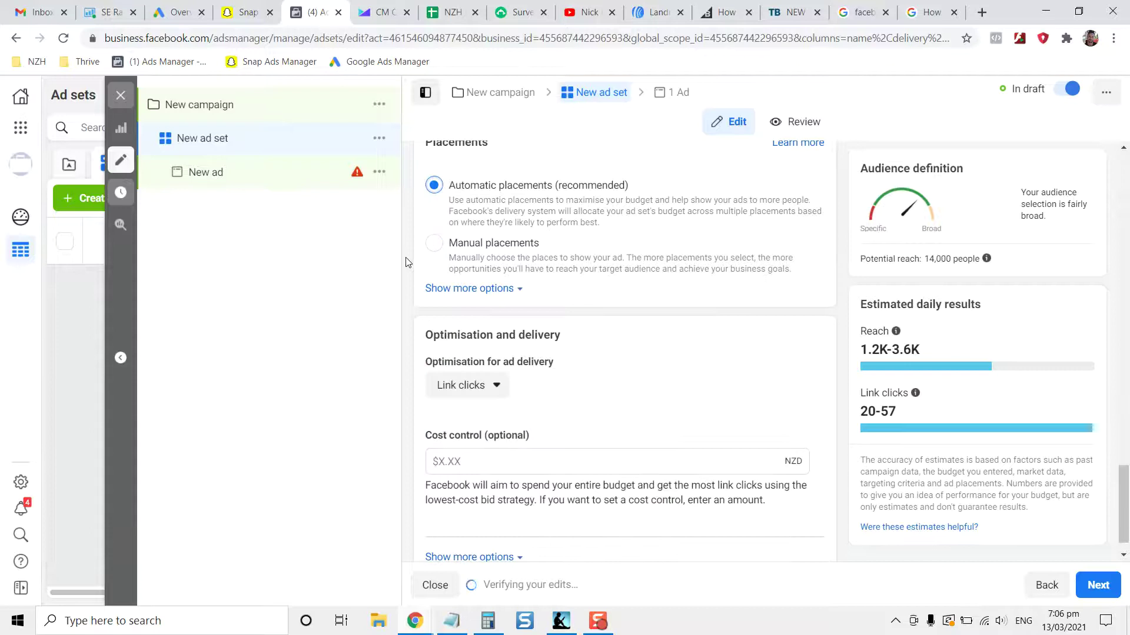
scroll(406, 262, down, 1)
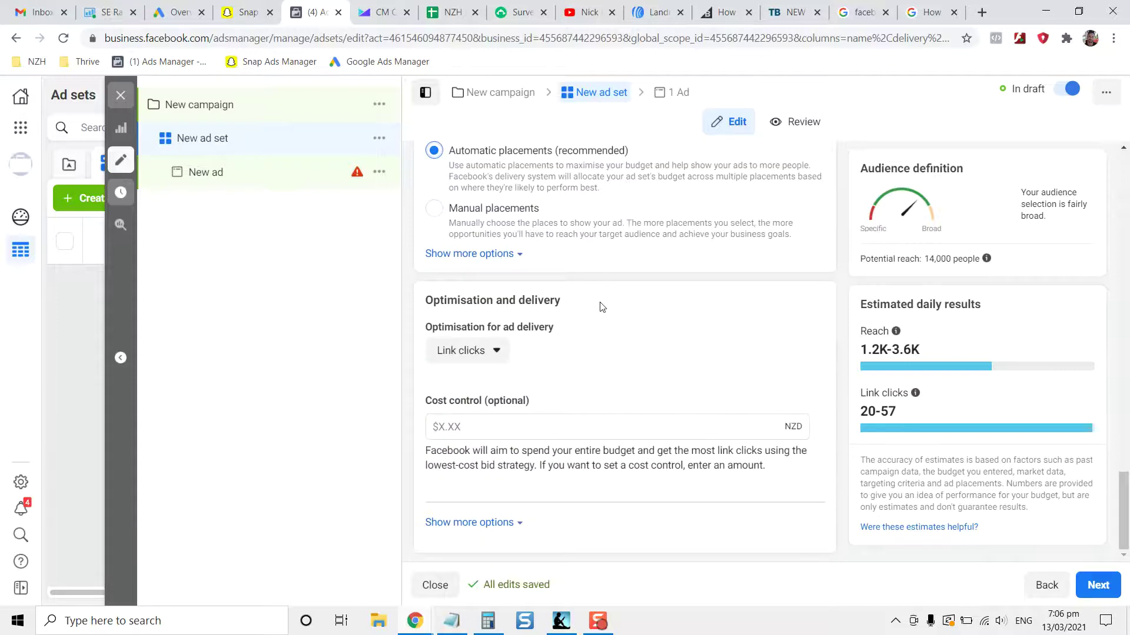
click(292, 170)
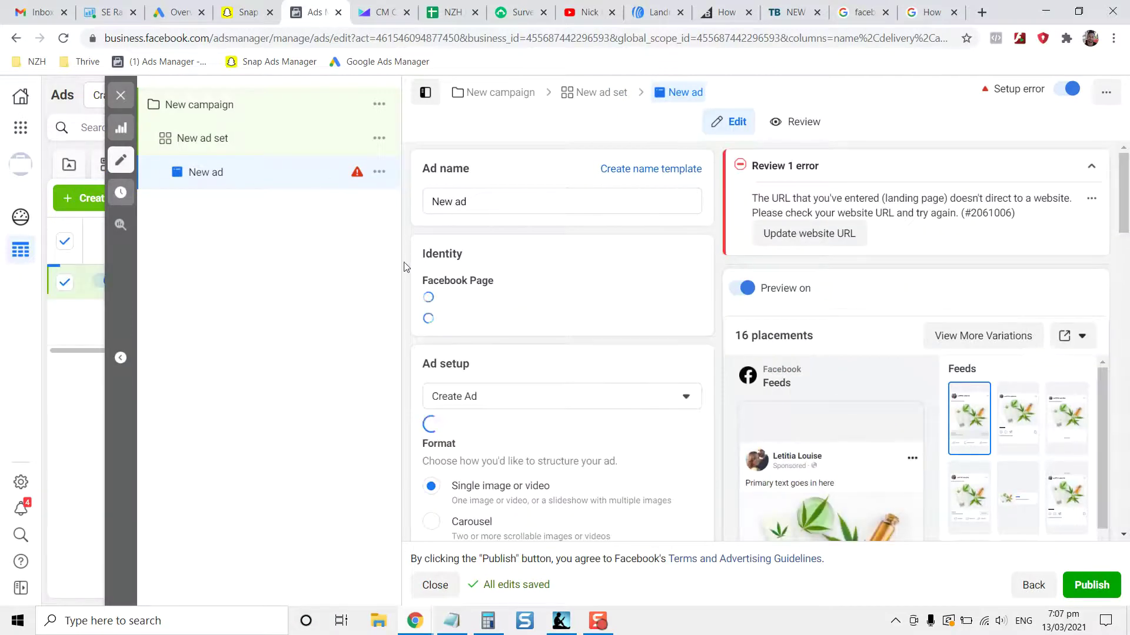
Add 'chunk' and a new line 'chink chunk chink' to the ad's primary text
scroll(406, 265, down, 3)
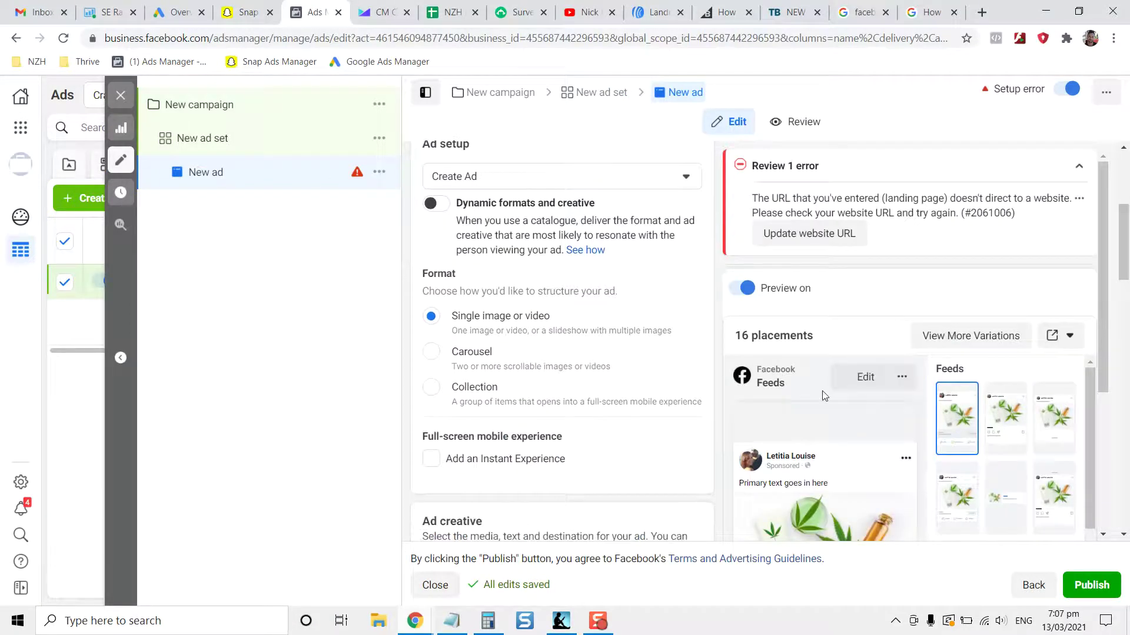
scroll(825, 396, down, 3)
scroll(494, 359, down, 5)
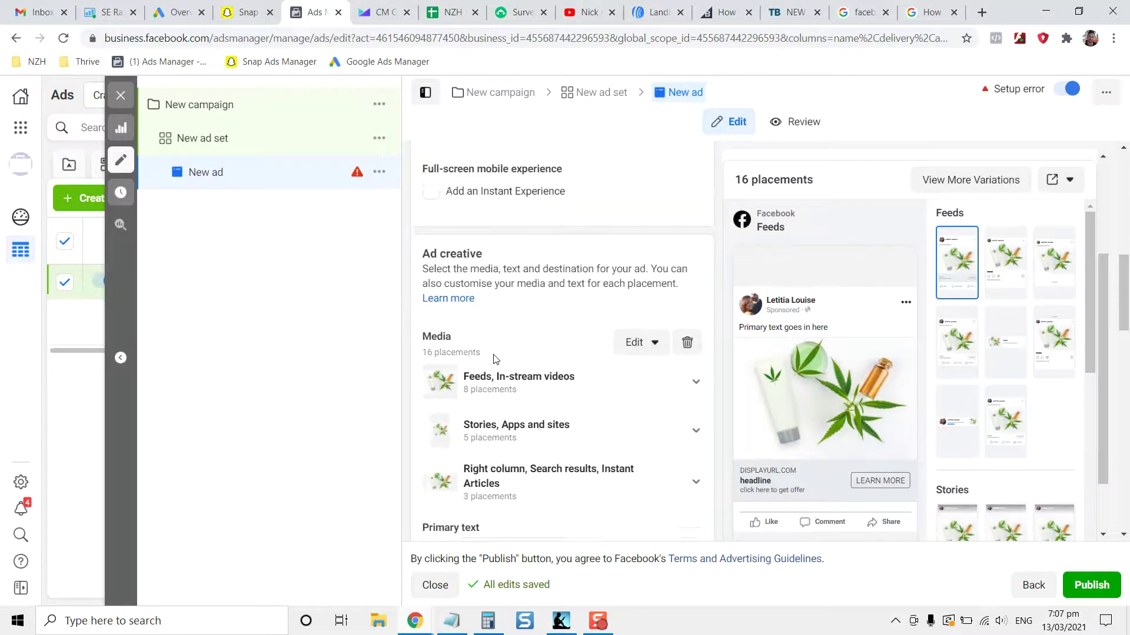
scroll(494, 359, down, 5)
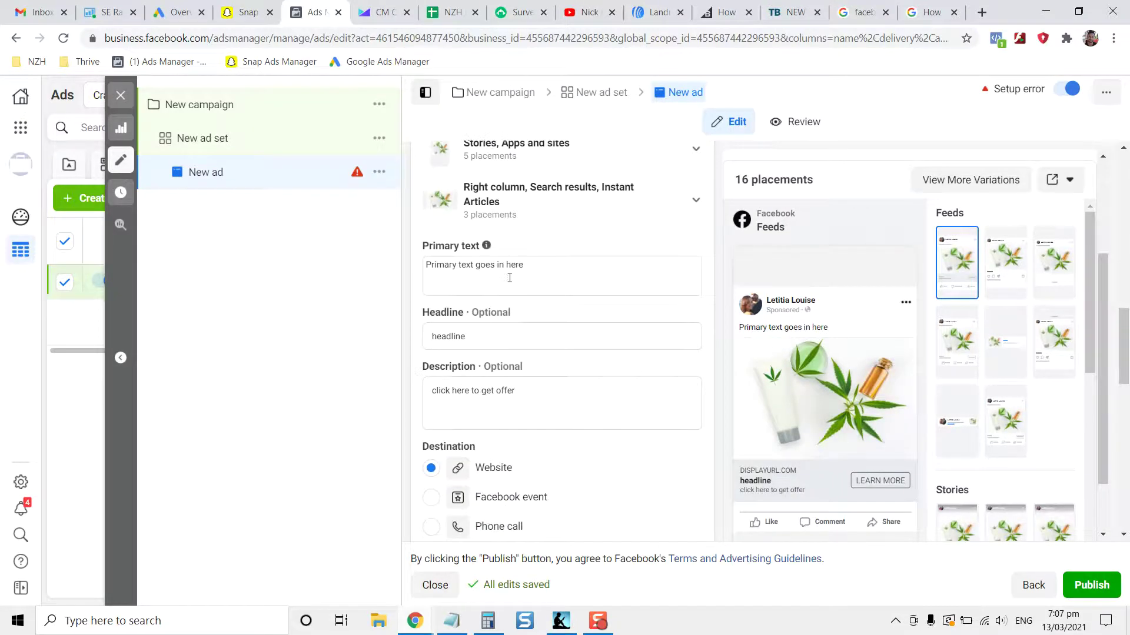
click(483, 266)
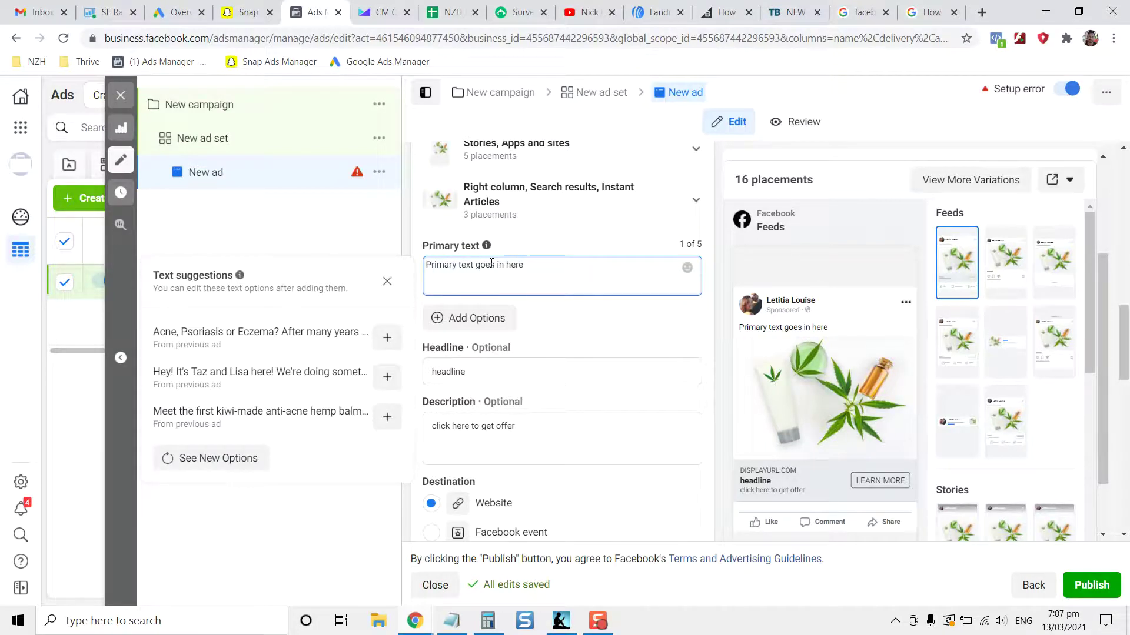
mouse_move(768, 341)
key(Return)
key(Return)
text(chink chunk chink)
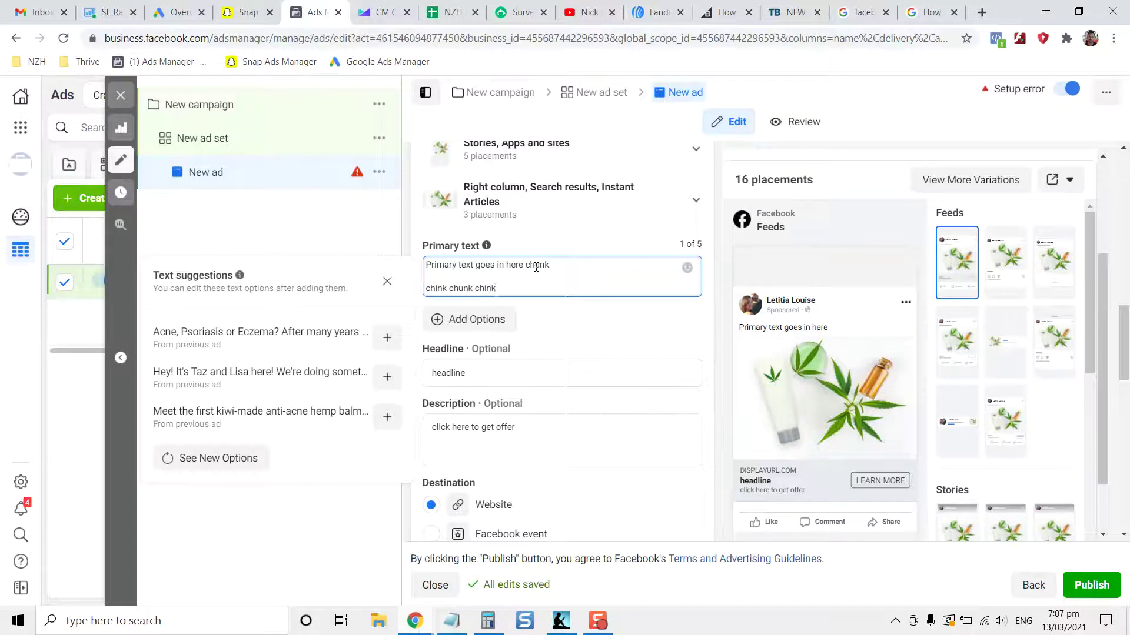
key(Return)
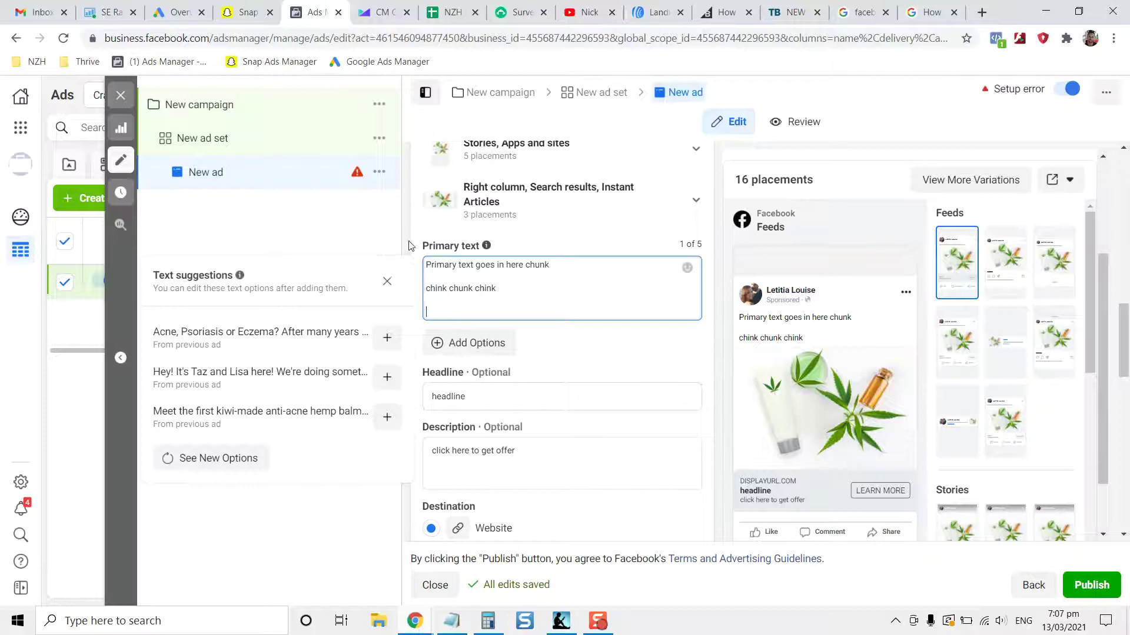
click(412, 266)
Check the headline 'headline' and description 'click here to get offer' fields
scroll(412, 289, down, 1)
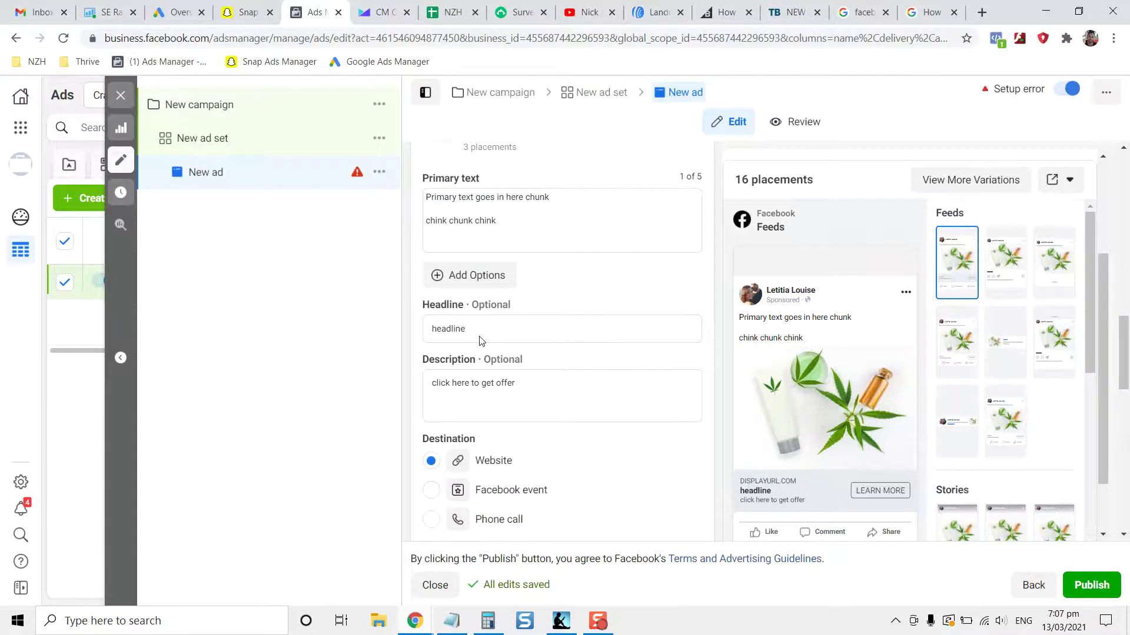
double_click(458, 326)
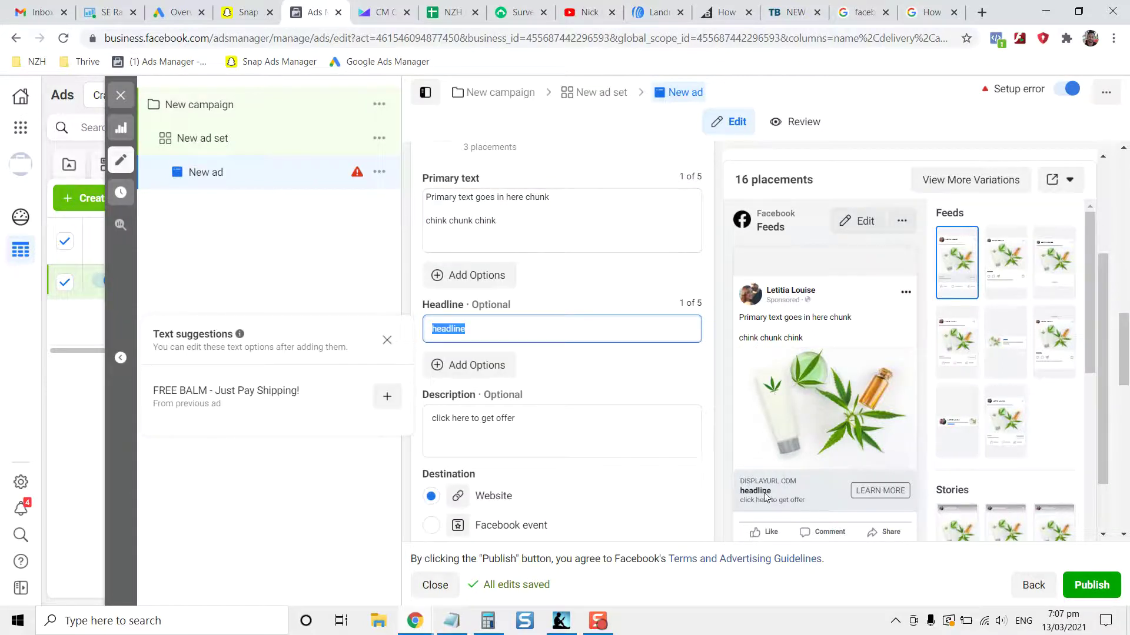
click(507, 419)
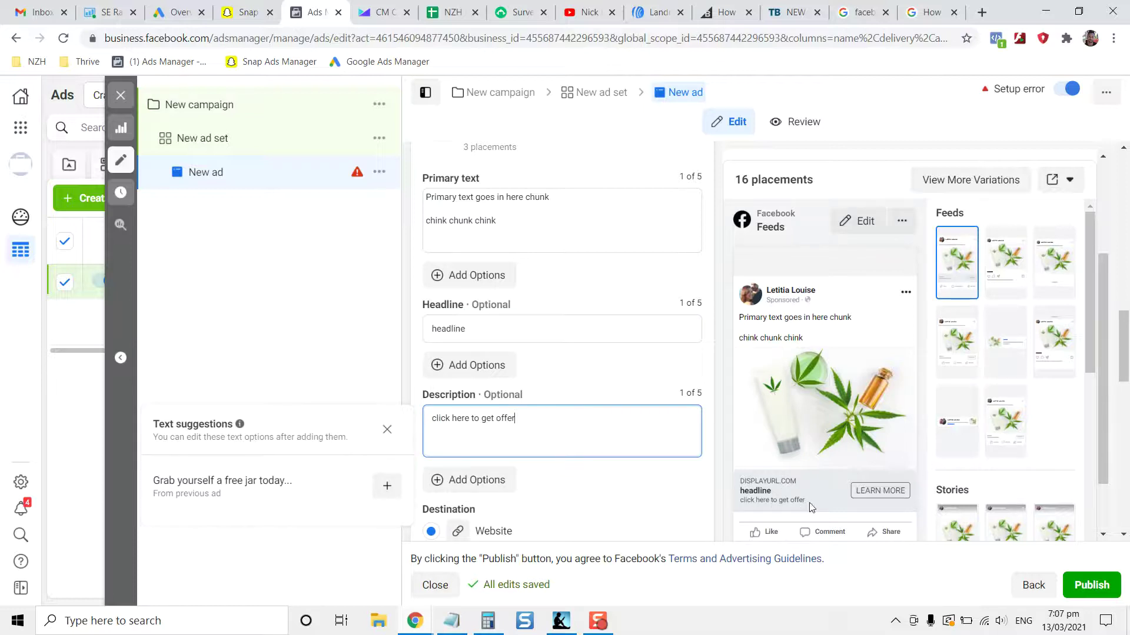
click(401, 376)
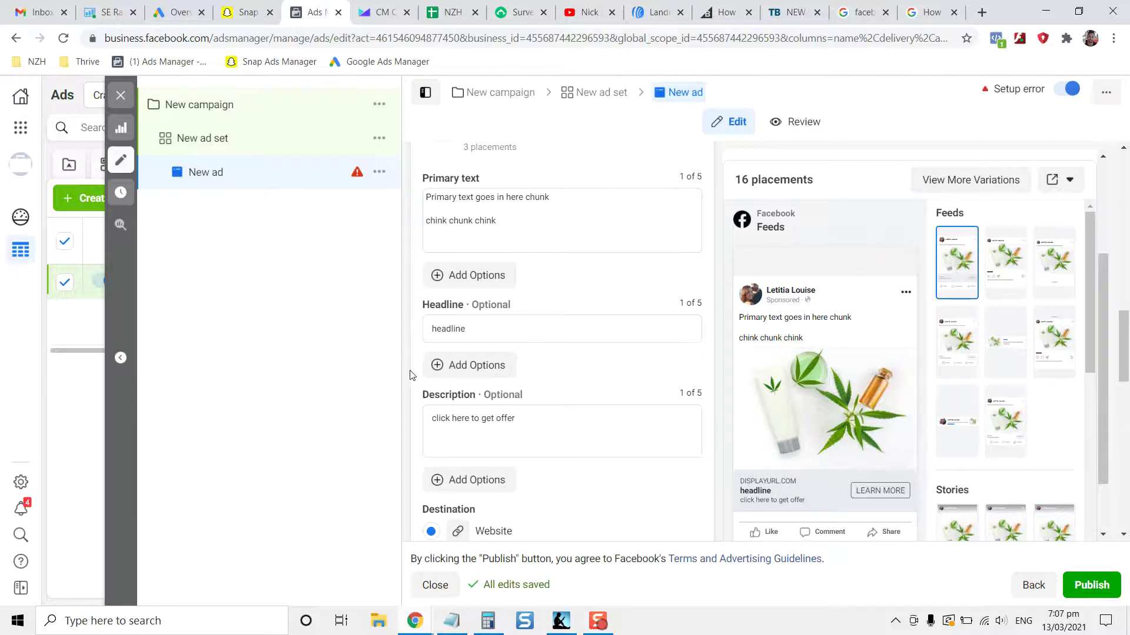
scroll(410, 375, down, 6)
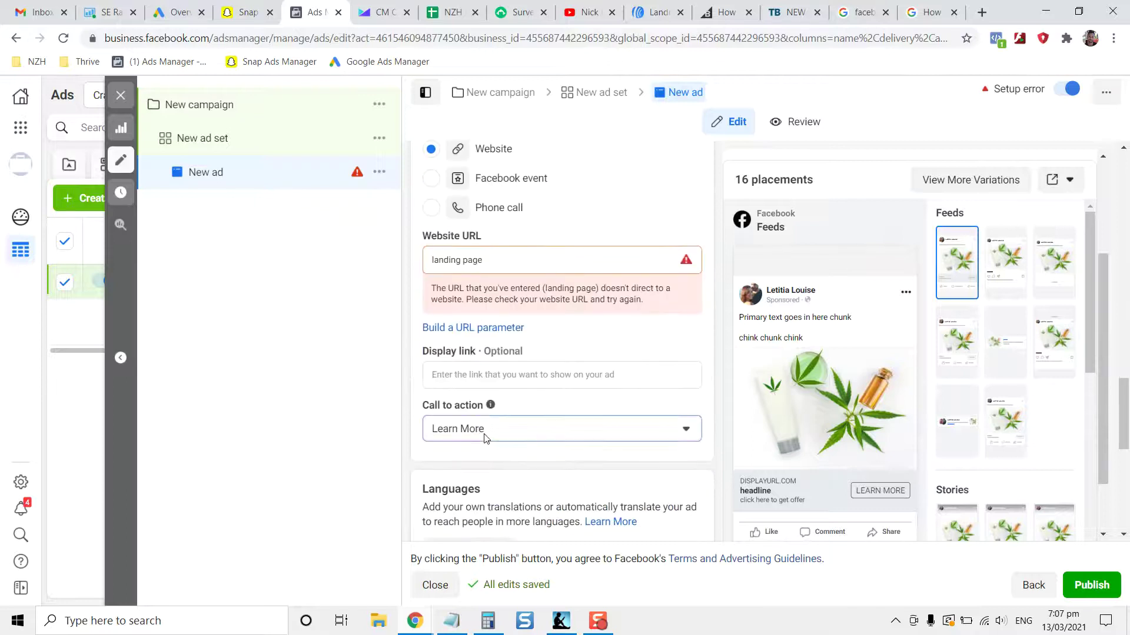
Set the ad's call to action to Sign Up instead of Apply Now
click(484, 438)
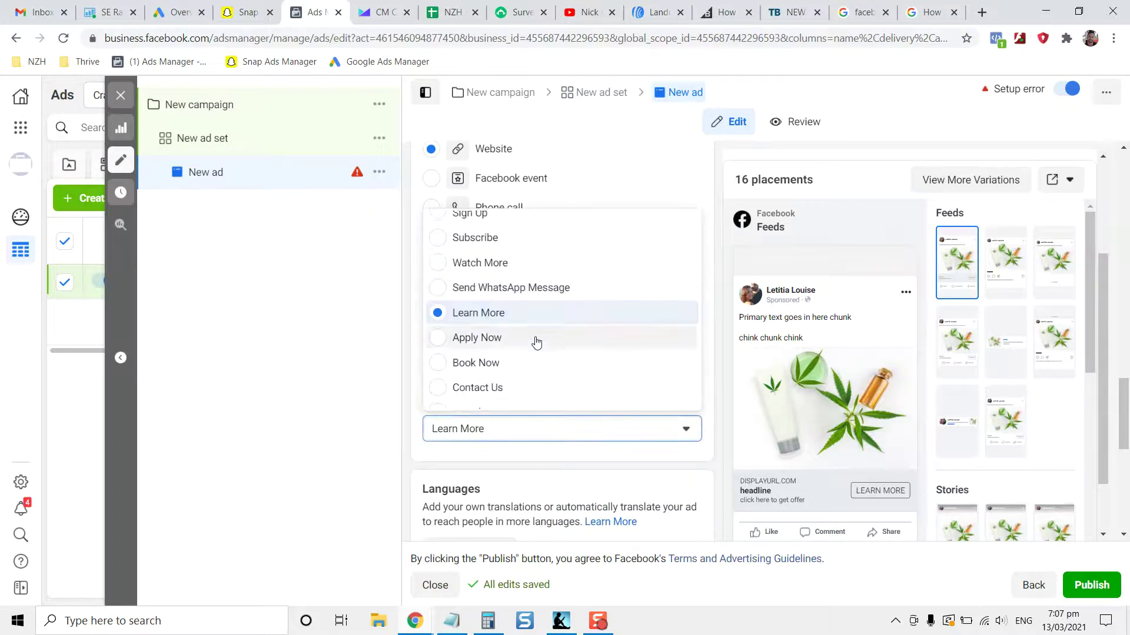
click(536, 340)
click(468, 428)
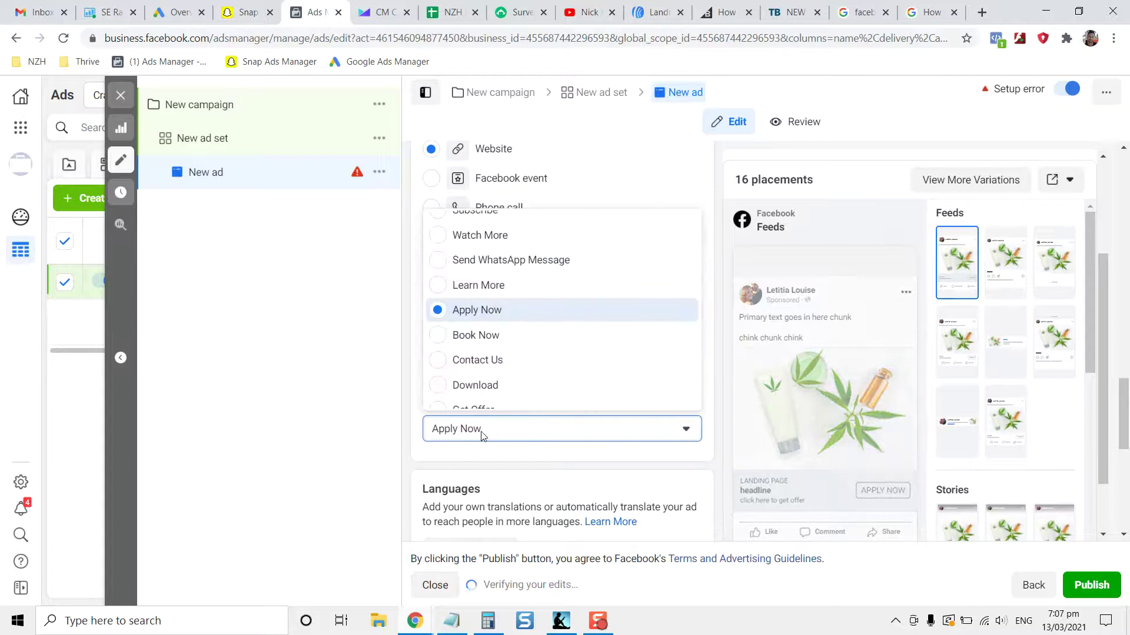
scroll(512, 323, up, 3)
click(524, 325)
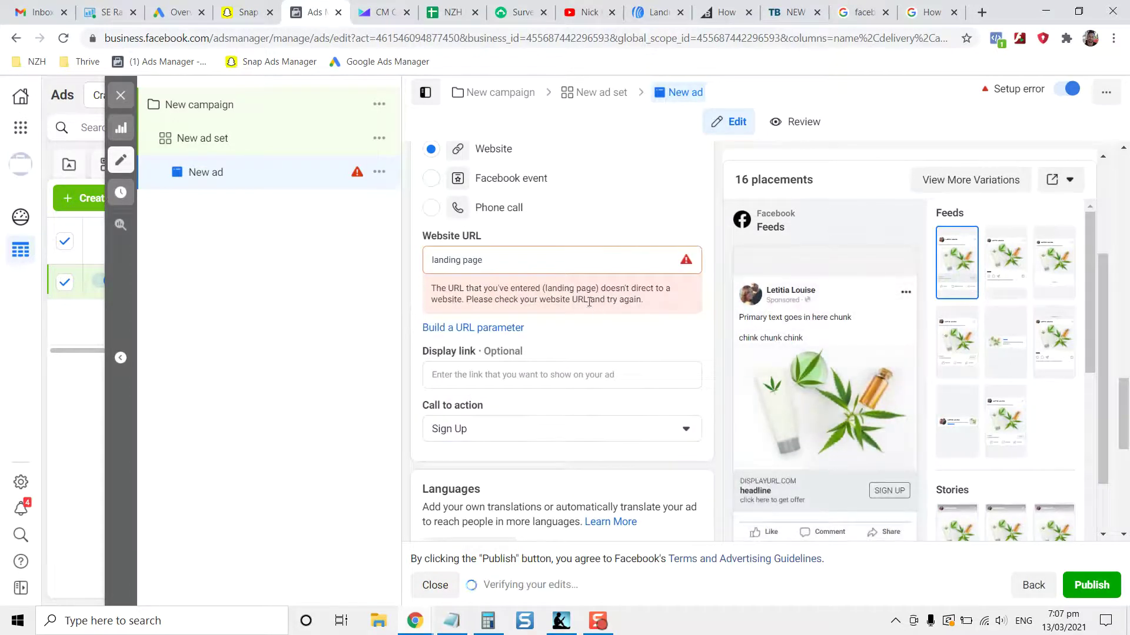
Copy the AWeber THRIVE - Home landing page address and paste it as the website URL
drag(491, 259, 455, 282)
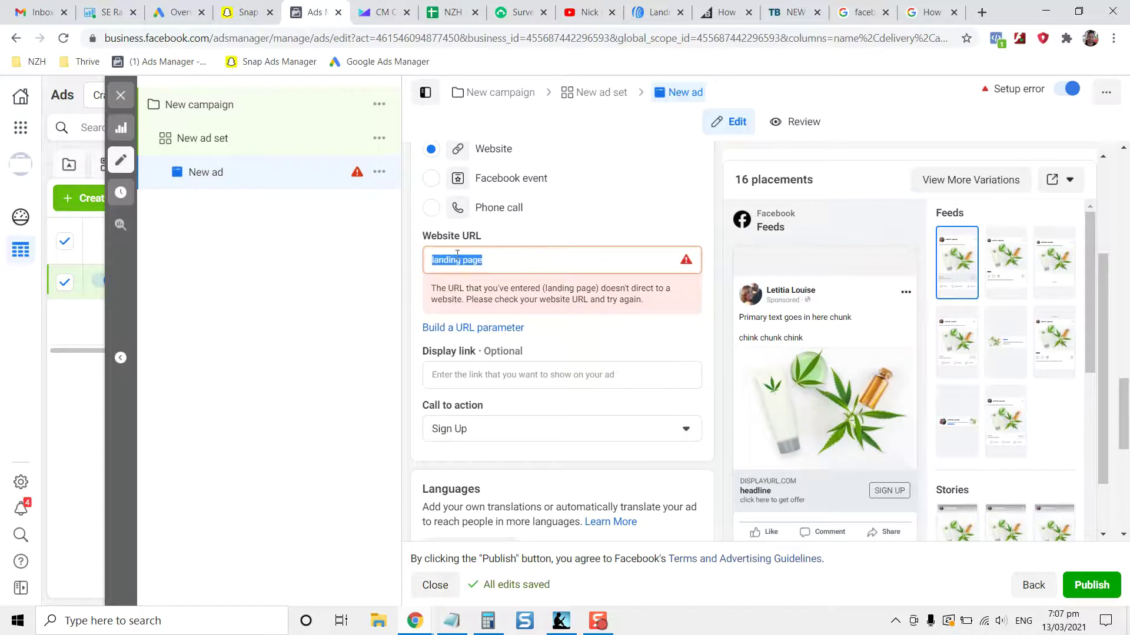
click(503, 257)
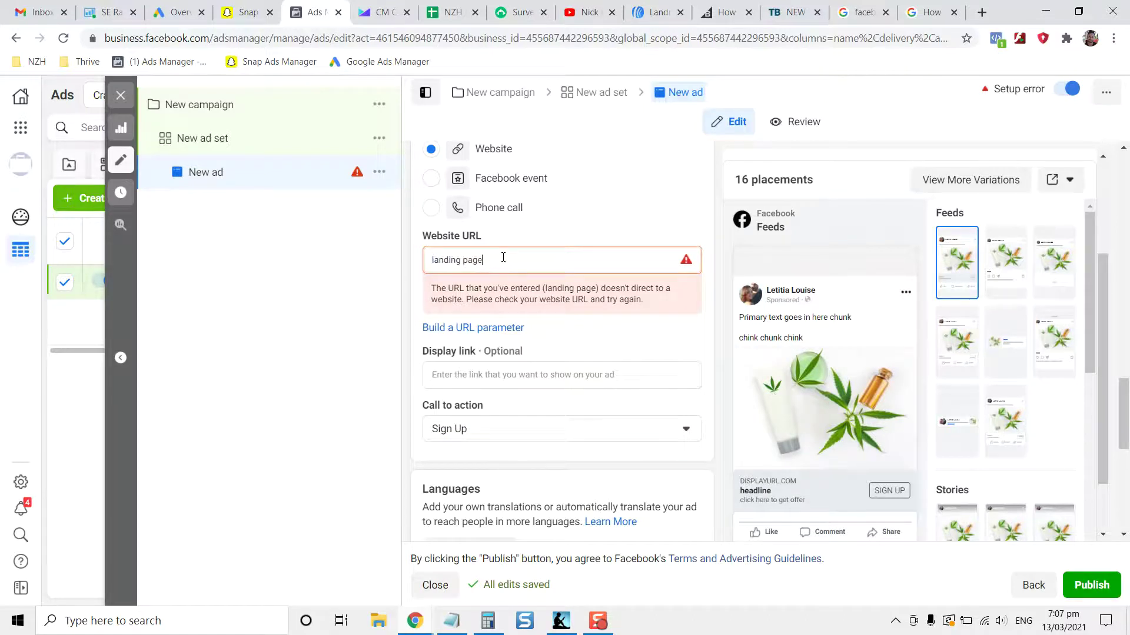
click(638, 8)
click(206, 327)
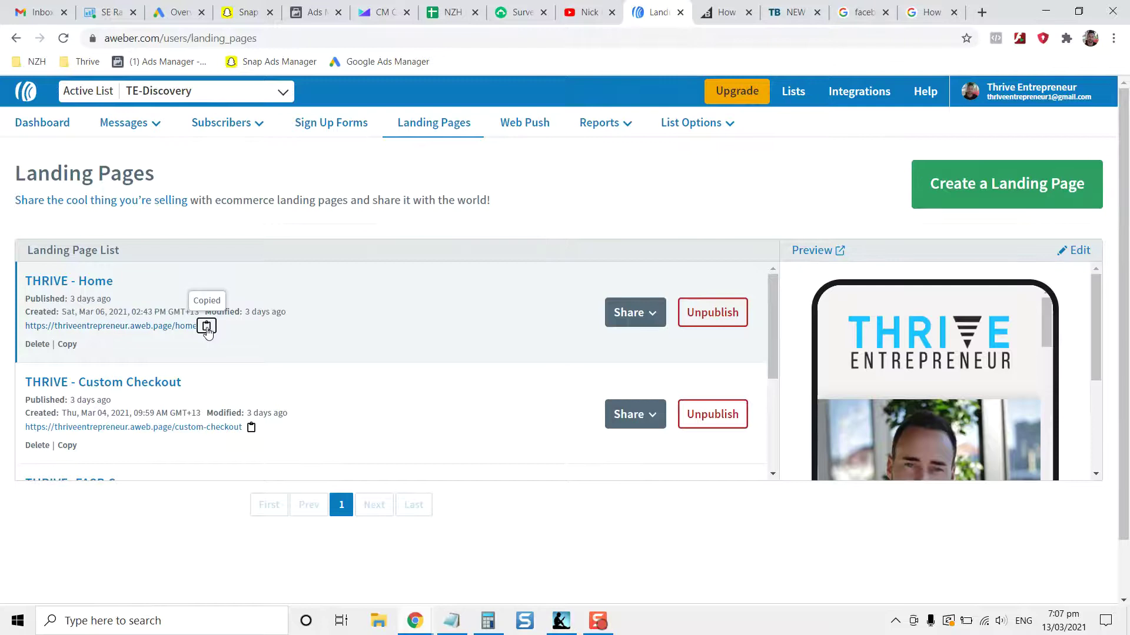
click(588, 12)
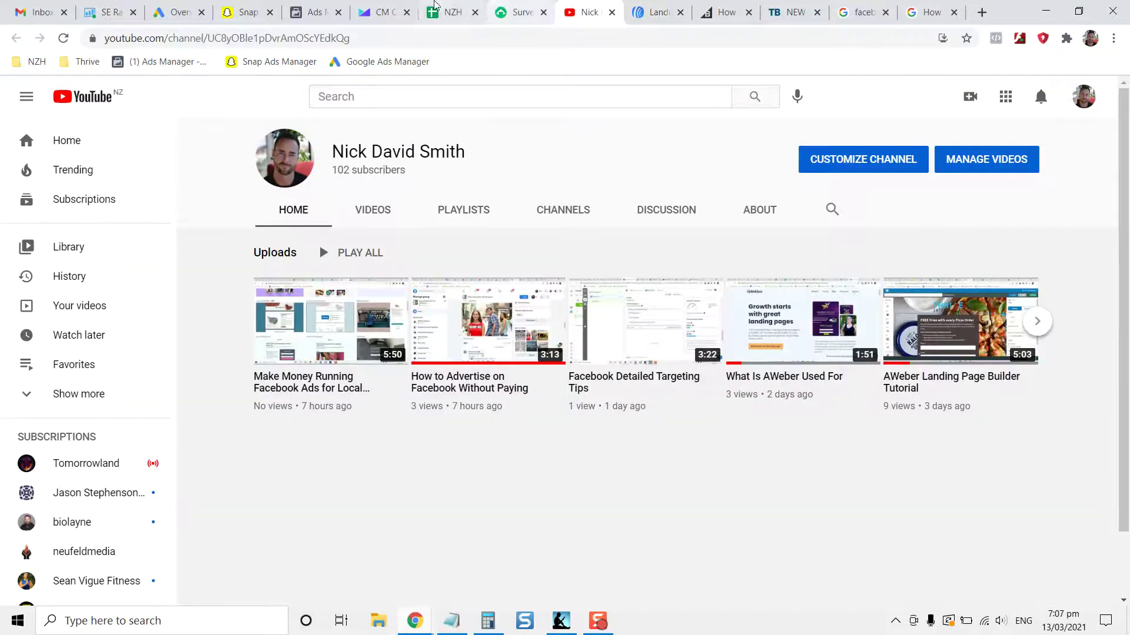
click(312, 12)
drag(505, 260, 385, 263)
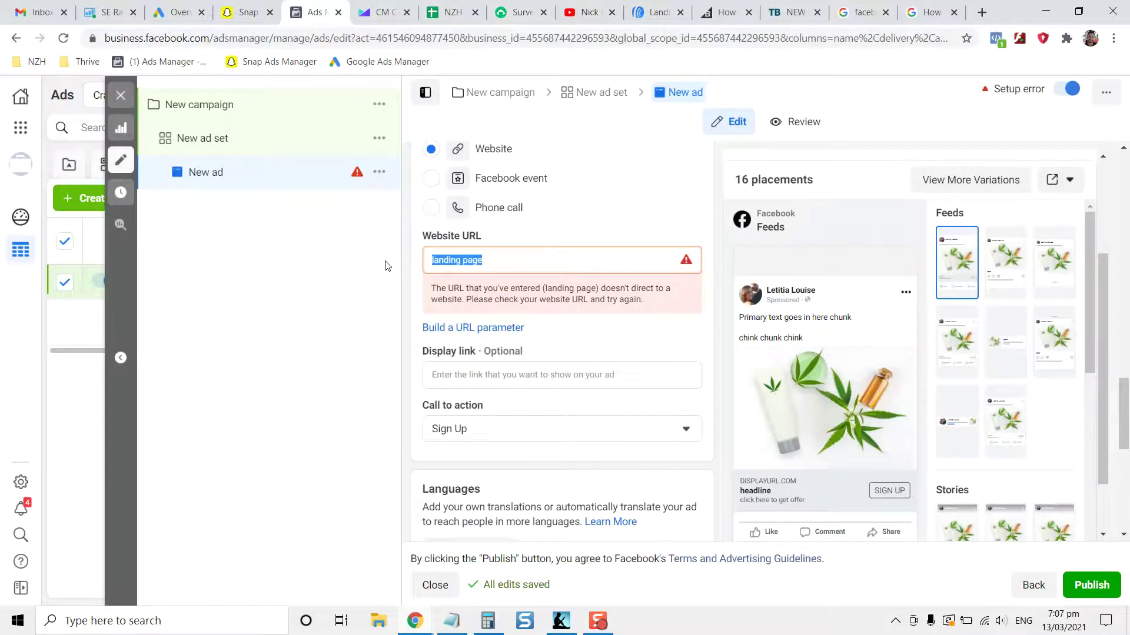
text(https://thriveentrepreneur.aweb.page/home)
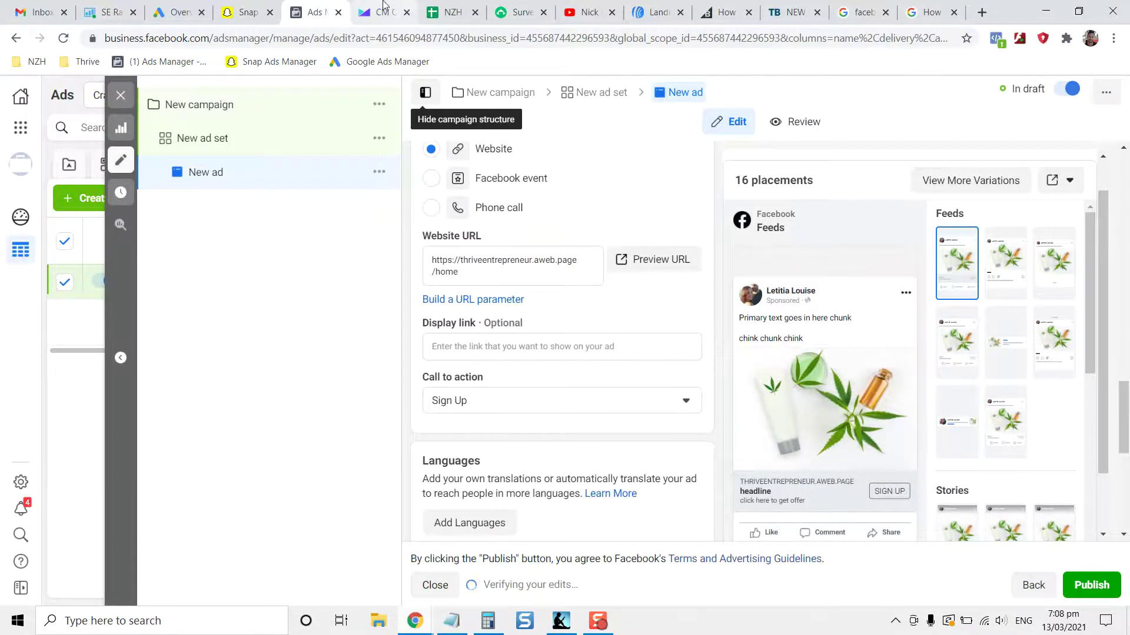
click(659, 11)
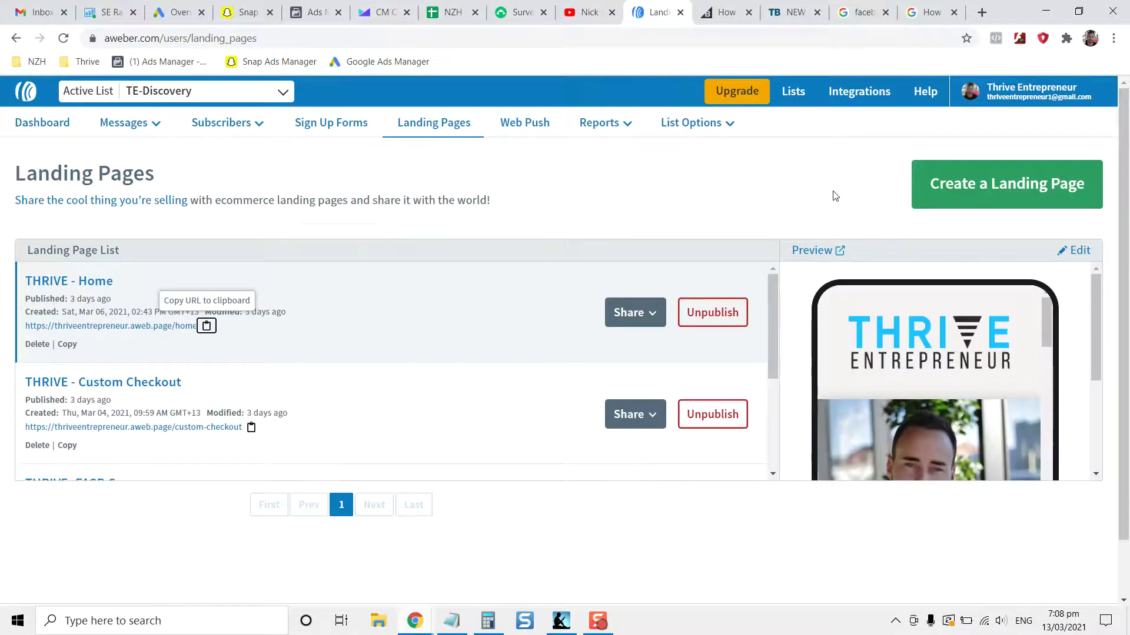
Start a new AWeber landing page and browse the Choose a Template gallery
click(984, 188)
scroll(529, 129, up, 2)
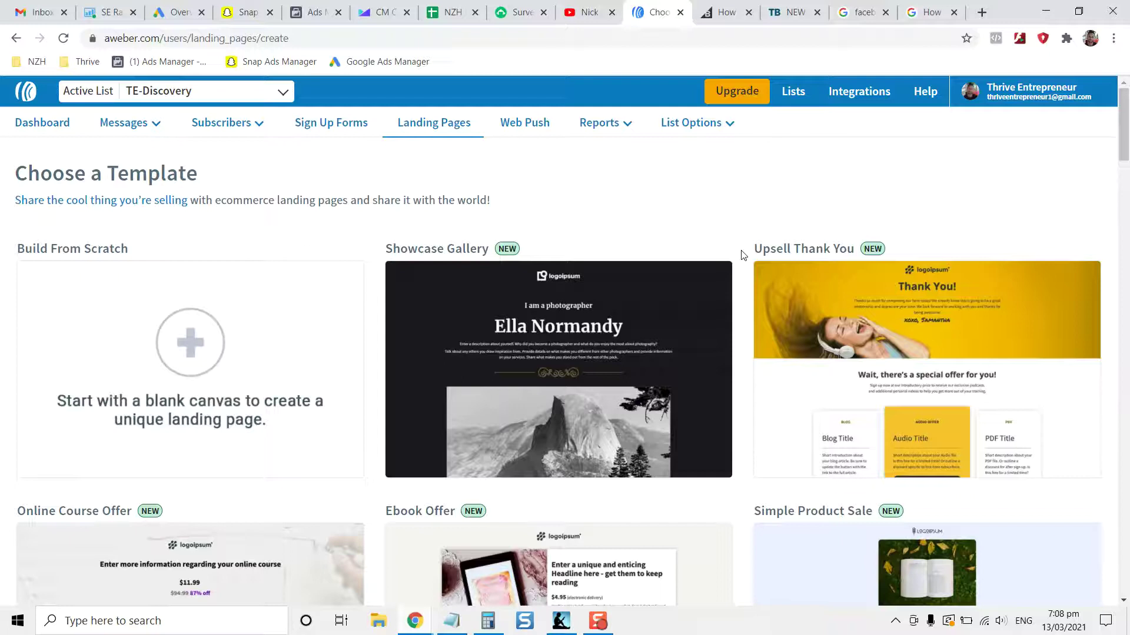
scroll(743, 271, down, 2)
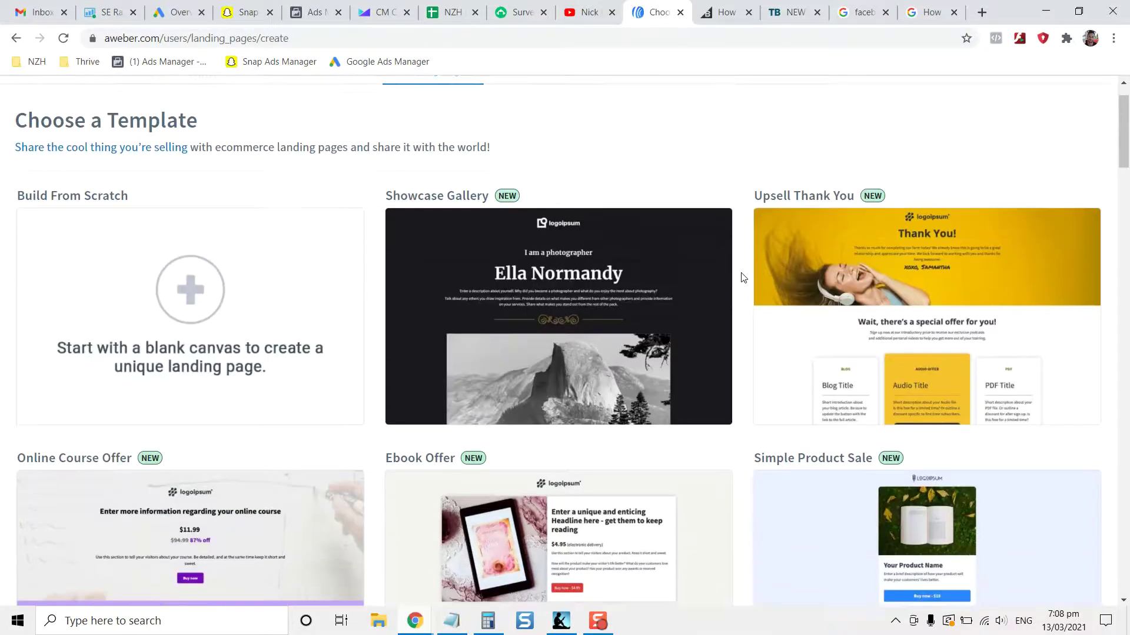
scroll(742, 278, down, 1)
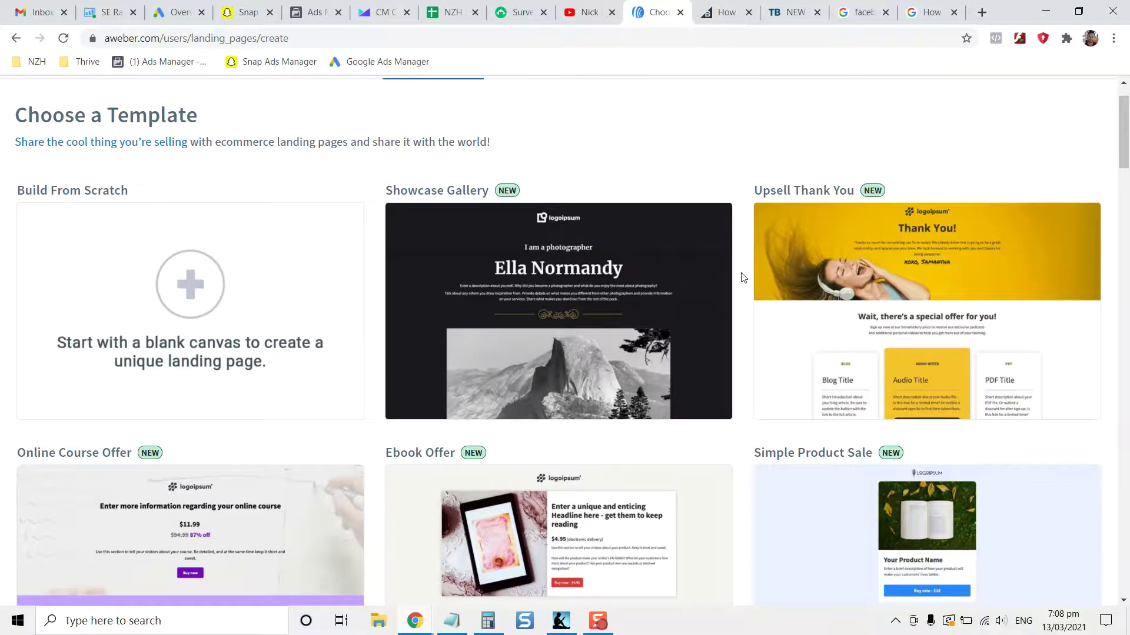
scroll(742, 278, down, 2)
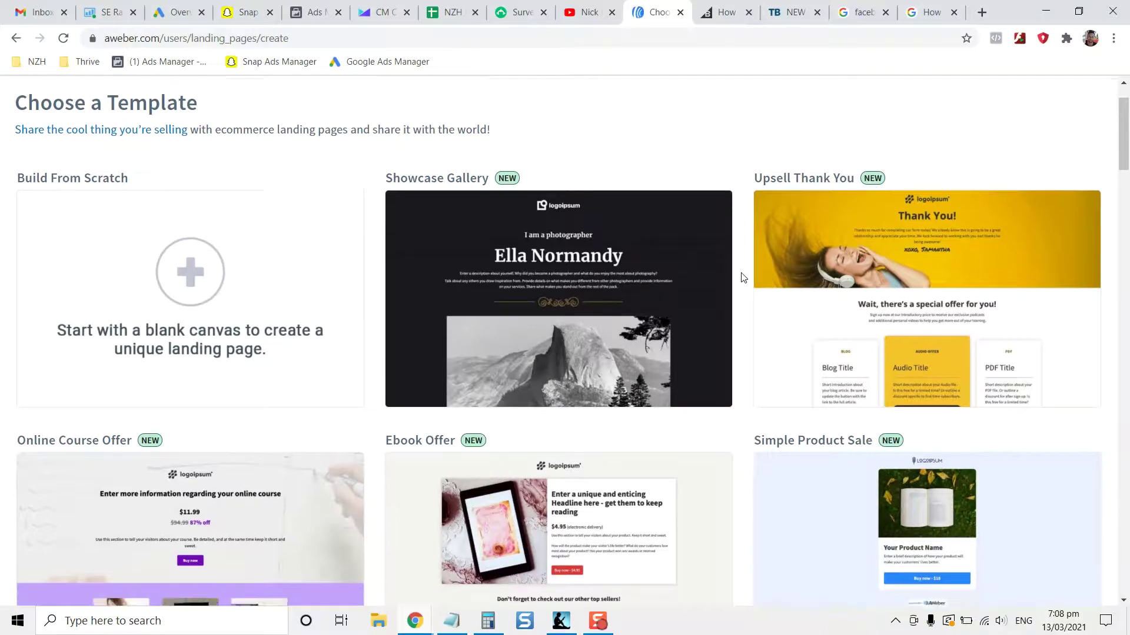
scroll(743, 277, up, 2)
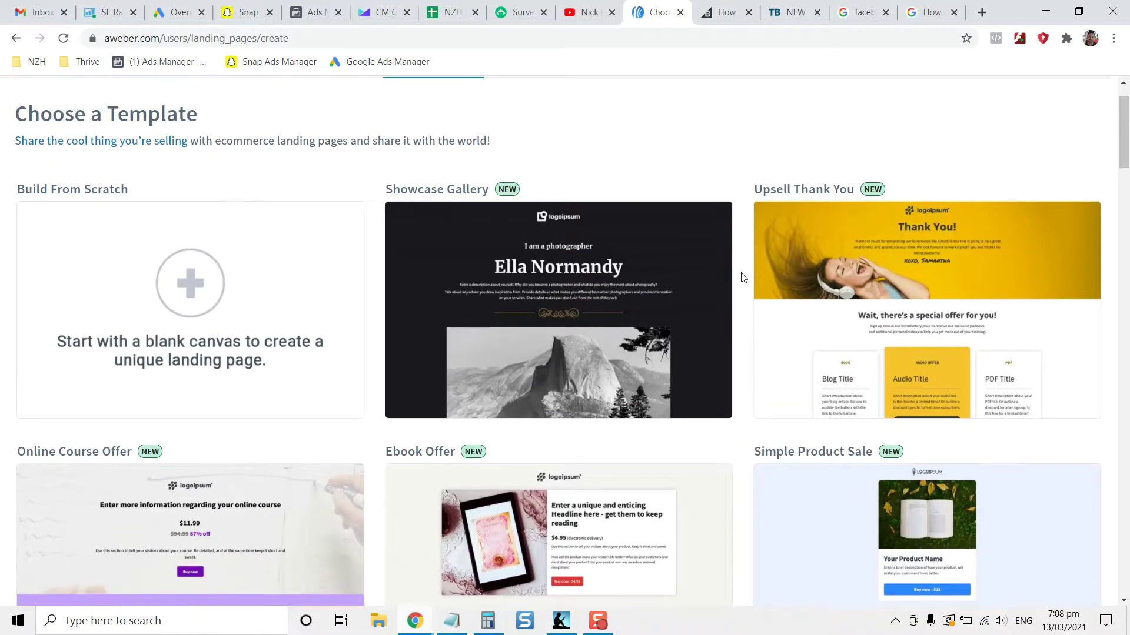
scroll(743, 278, down, 3)
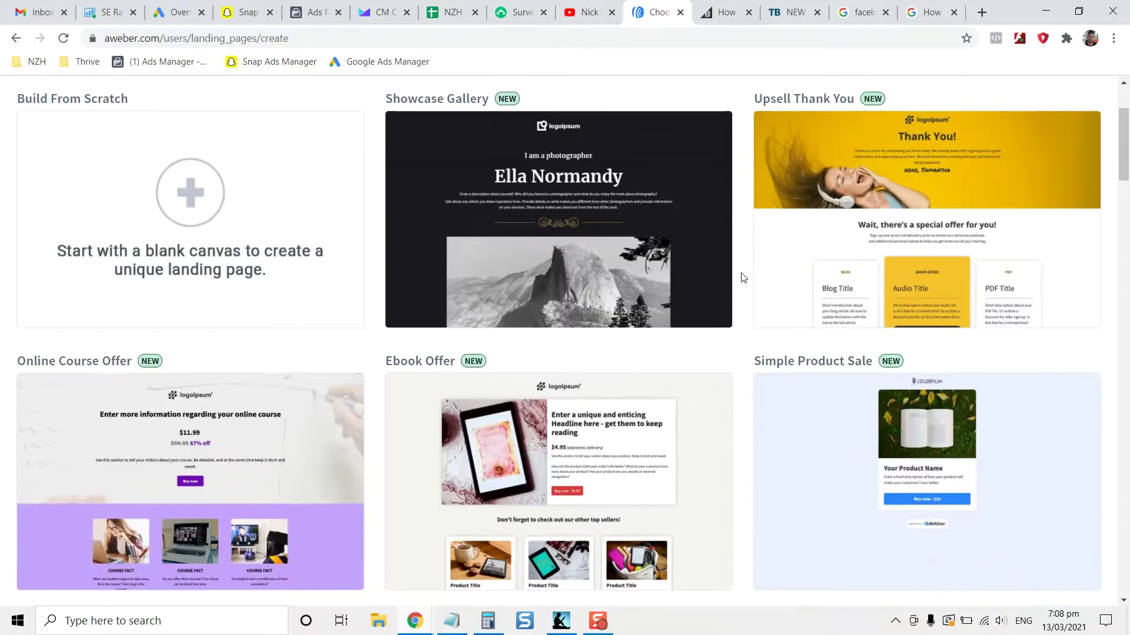
mouse_move(595, 246)
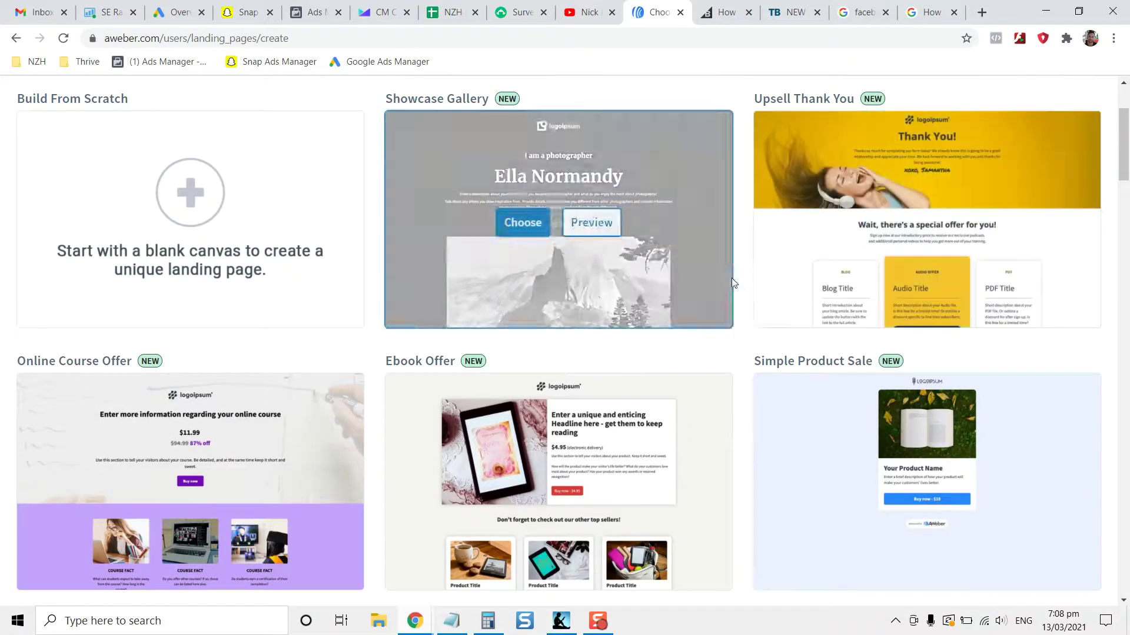
Scroll further through the templates down to the Simple Sign Up card
scroll(742, 283, down, 8)
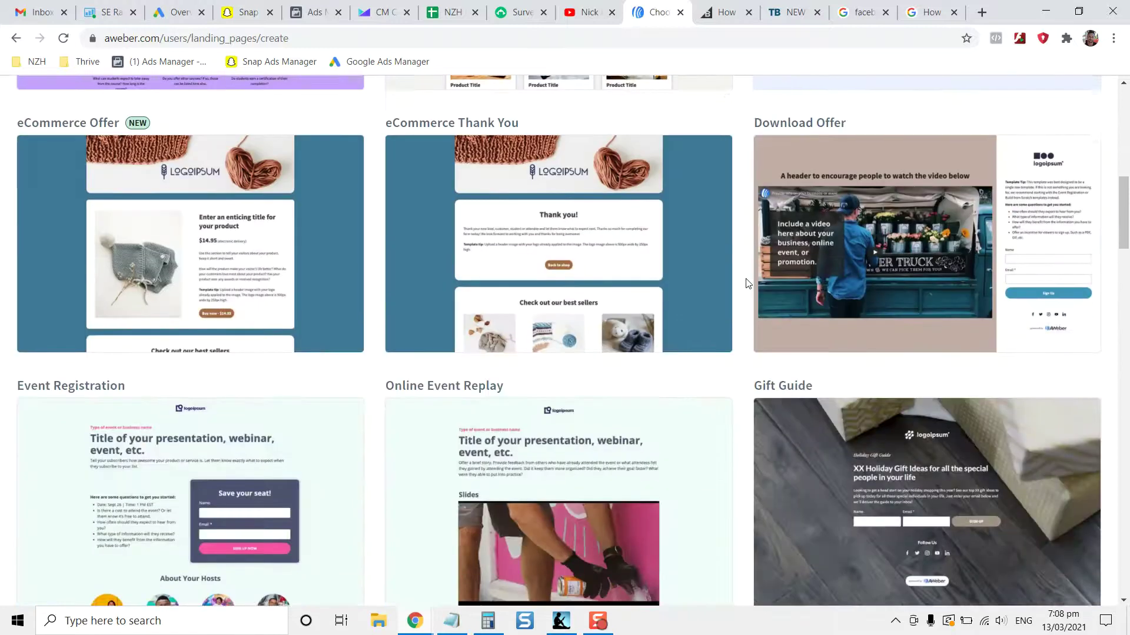
scroll(745, 282, down, 1)
scroll(747, 282, up, 1)
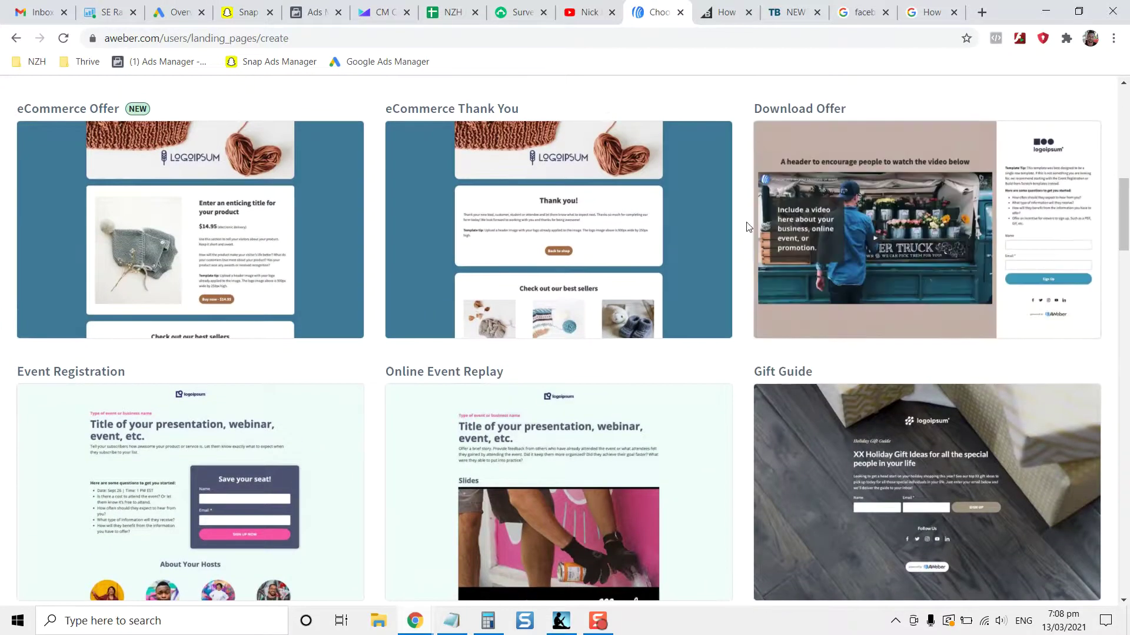
scroll(743, 227, down, 3)
mouse_move(806, 242)
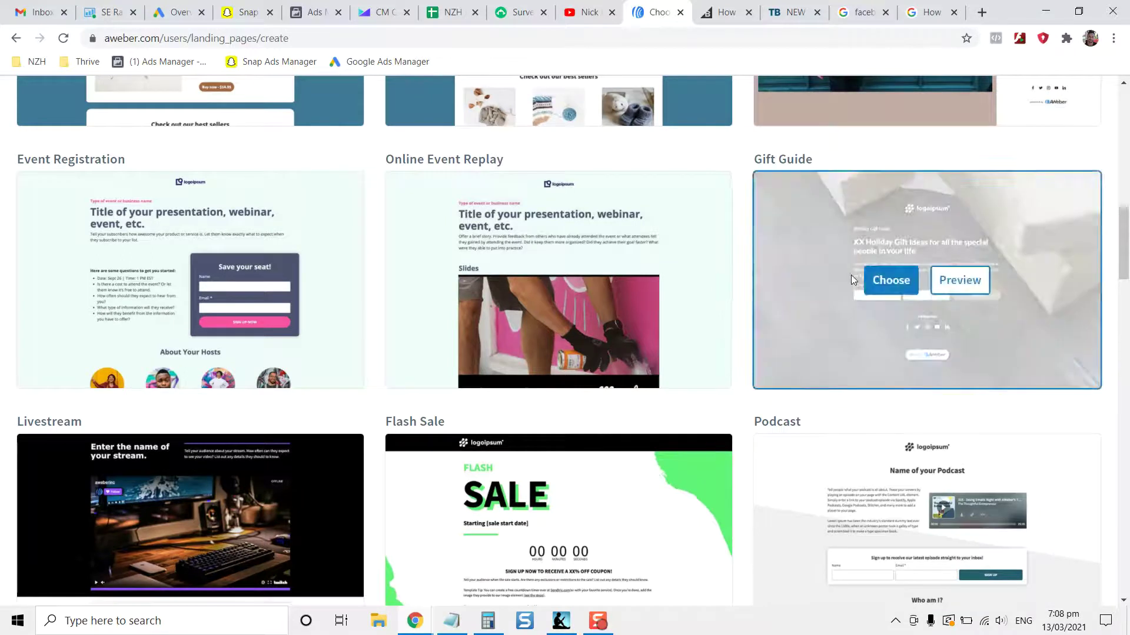
mouse_move(901, 257)
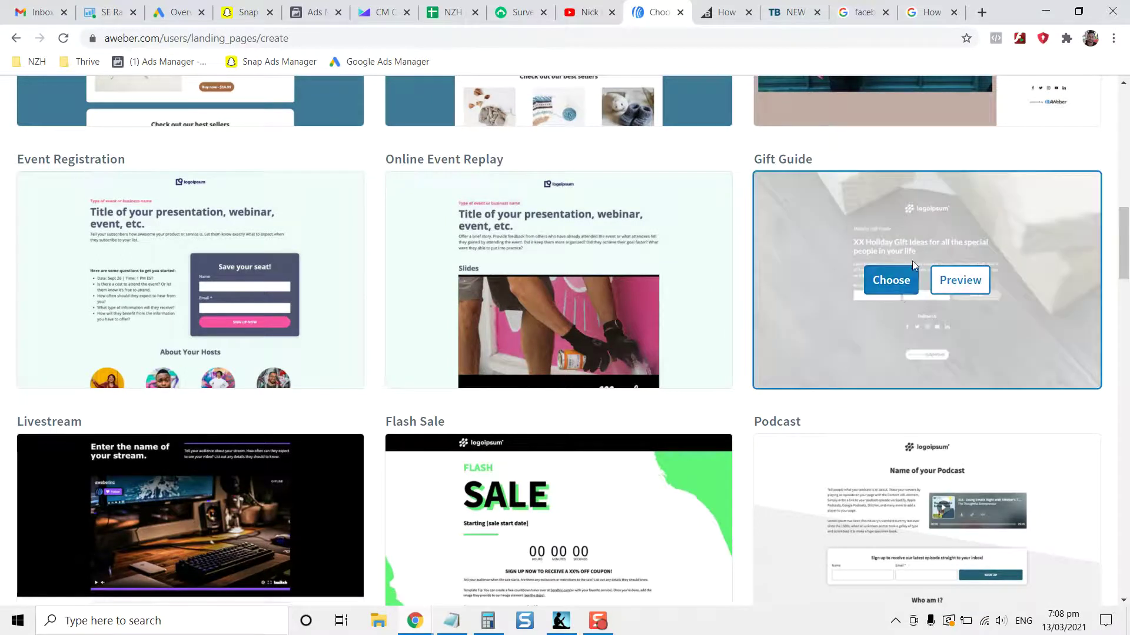
scroll(754, 255, down, 4)
scroll(755, 259, down, 1)
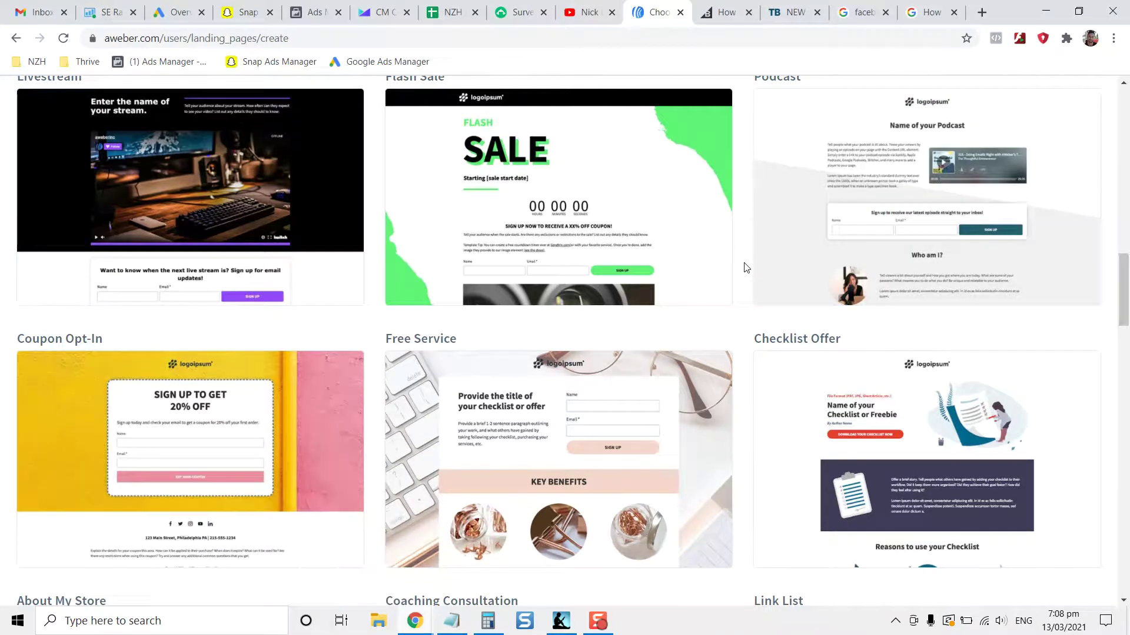
scroll(746, 267, down, 4)
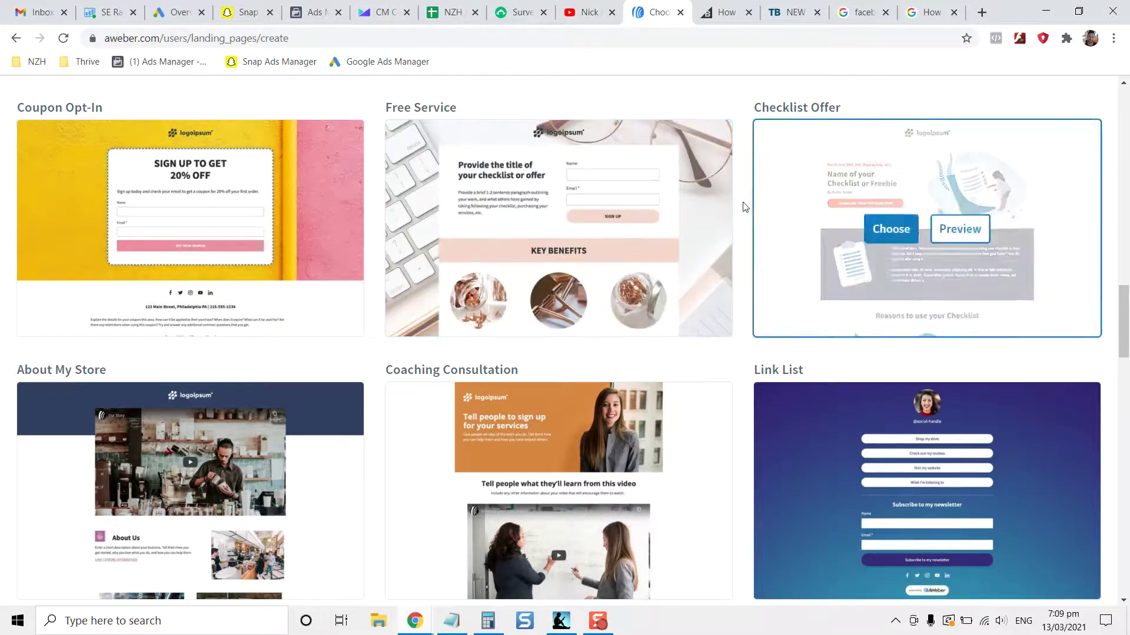
scroll(744, 207, down, 5)
scroll(743, 206, down, 9)
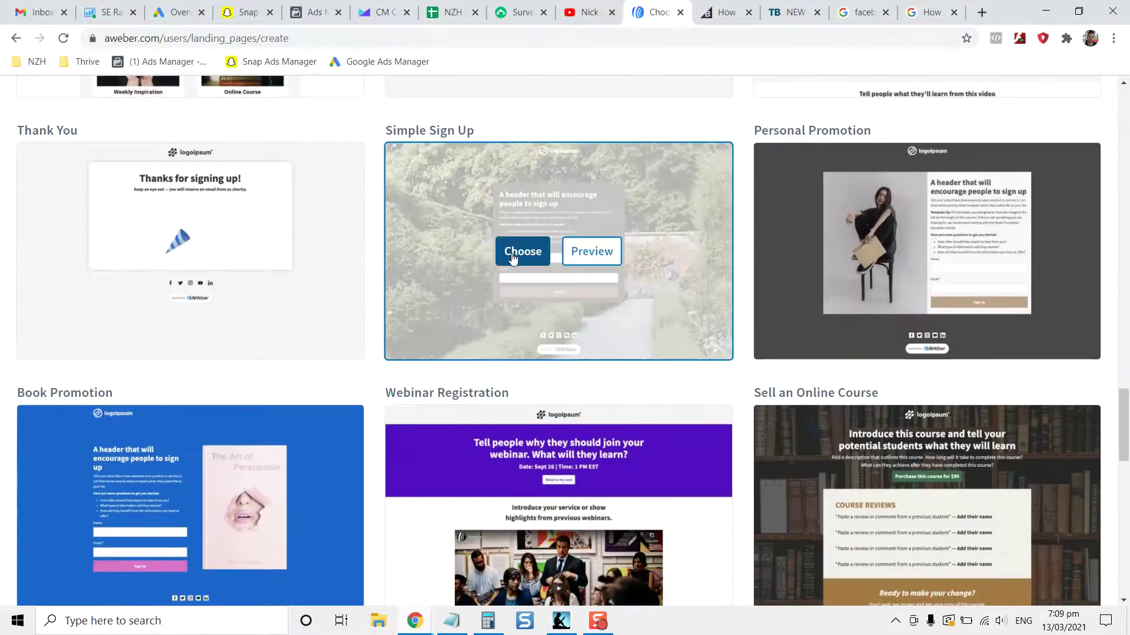
Choose the Simple Sign Up template and retype its header as 'Free Teeth Cleaning'
click(528, 256)
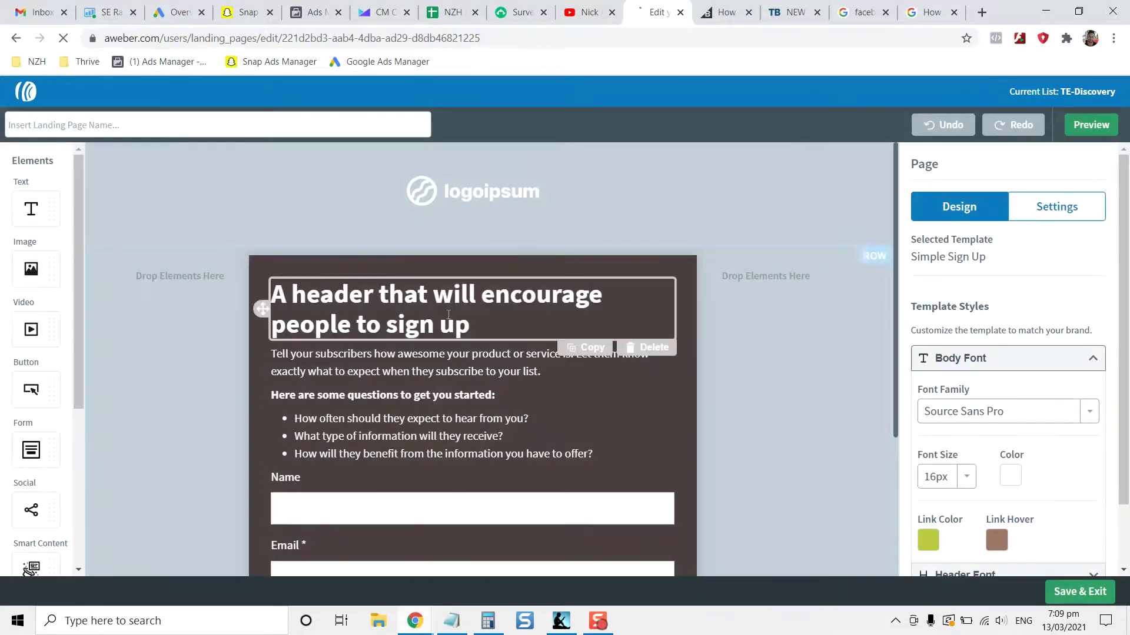
drag(454, 324, 277, 295)
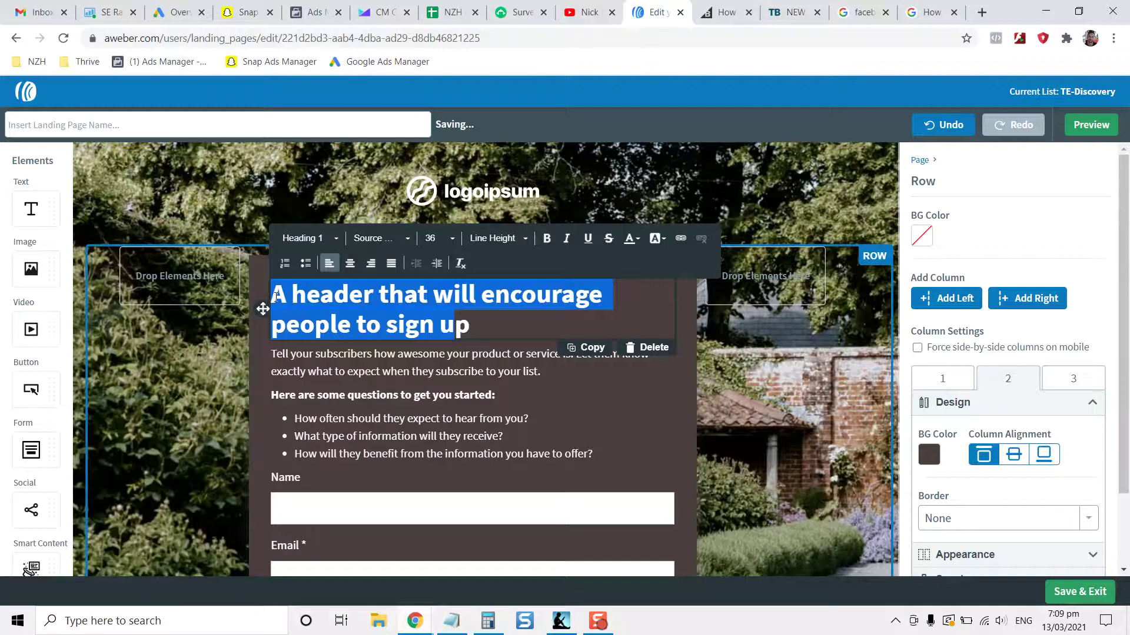
text(Free p)
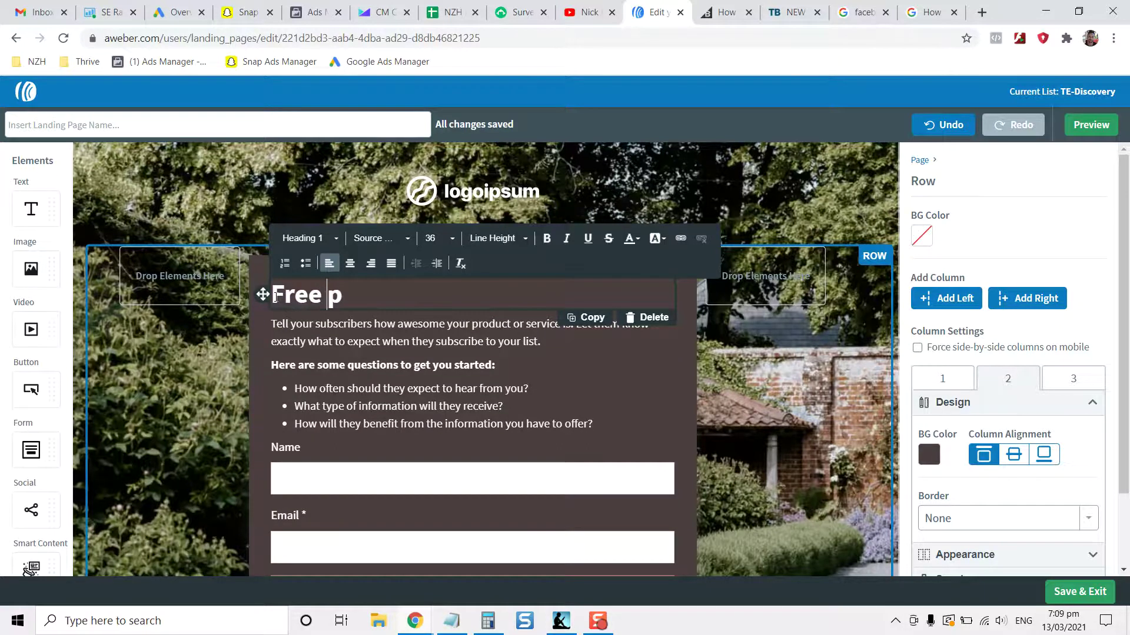
text(Teeth Cleaning)
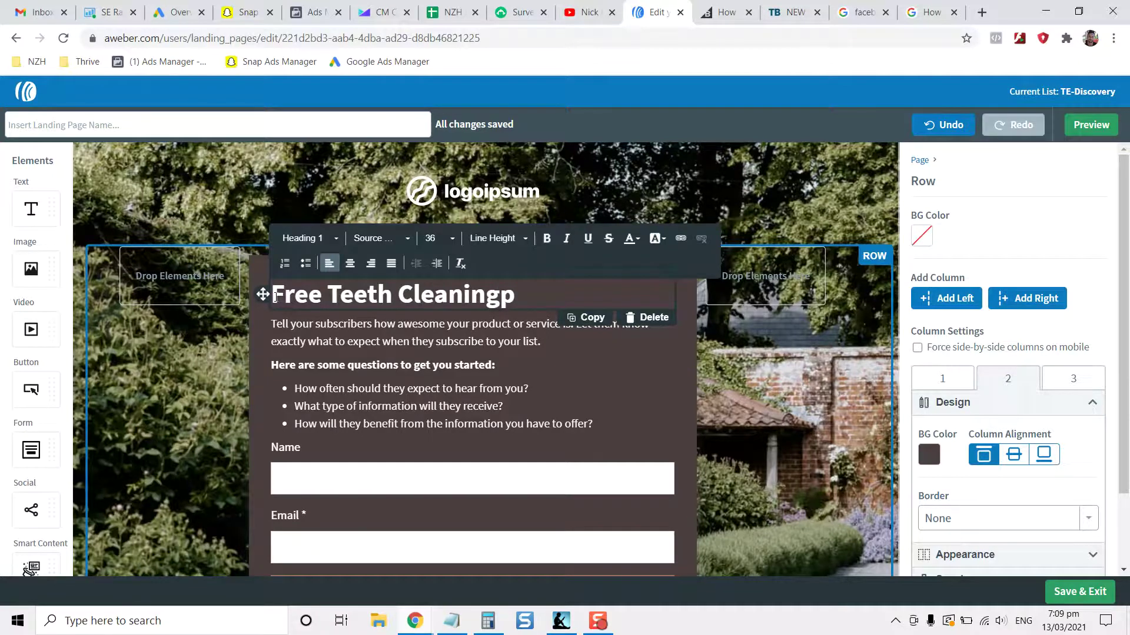
Remove the stray letter and append 'Offer' to the headline
key(Delete)
text(Offer)
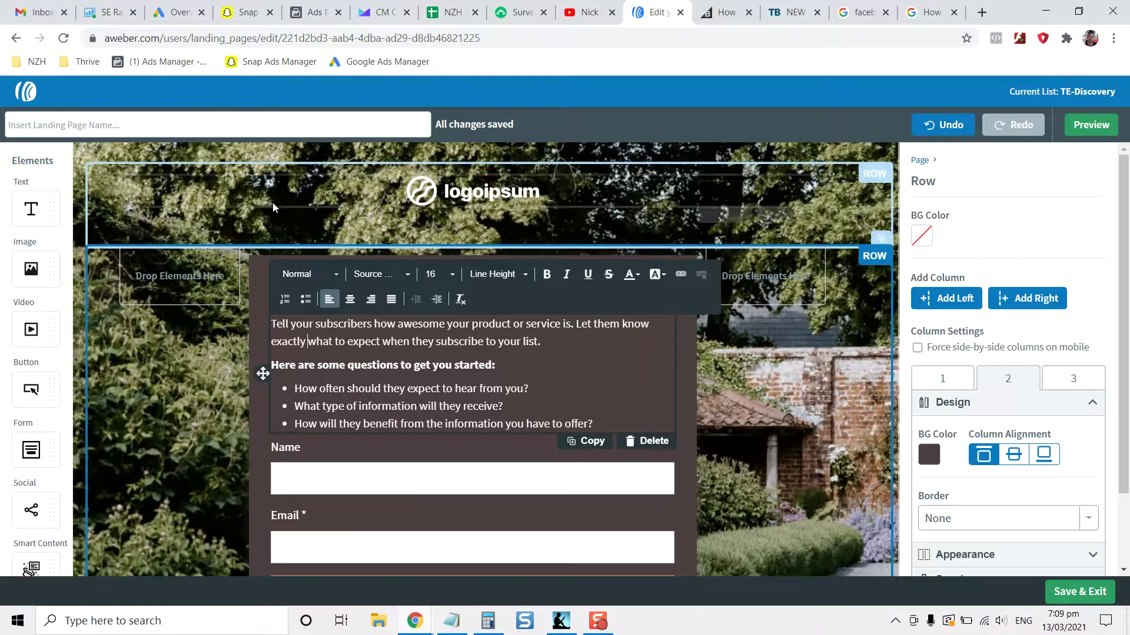
click(273, 242)
Prepend 'Claim Your' and drop 'Offer' so the headline reads 'Claim Your Free Teeth Cleaning'
click(284, 296)
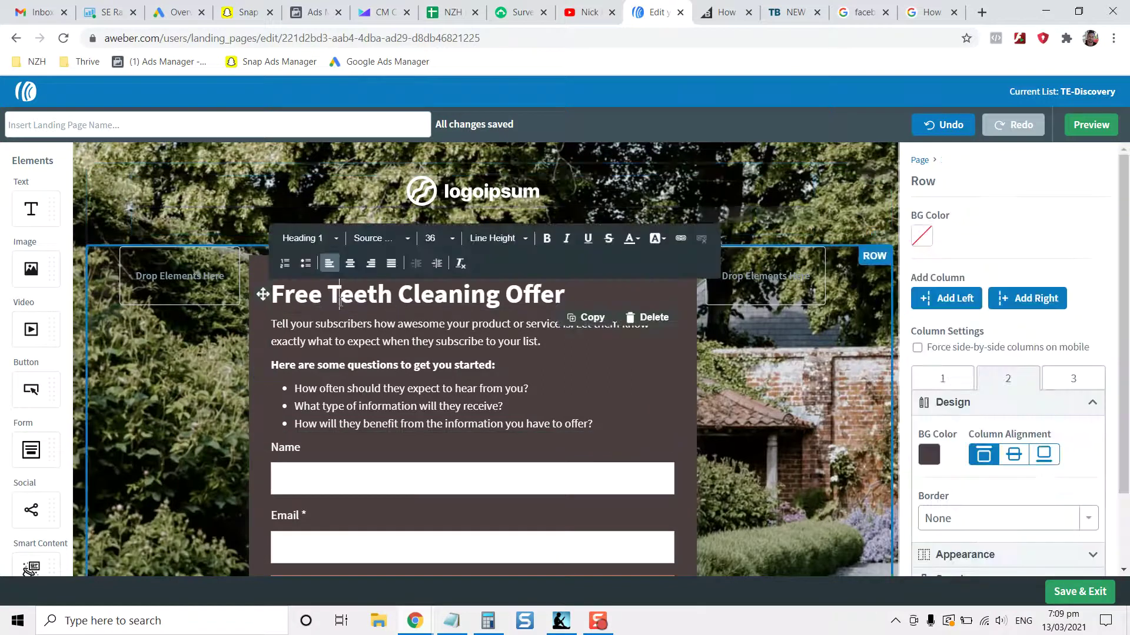
text(Clai)
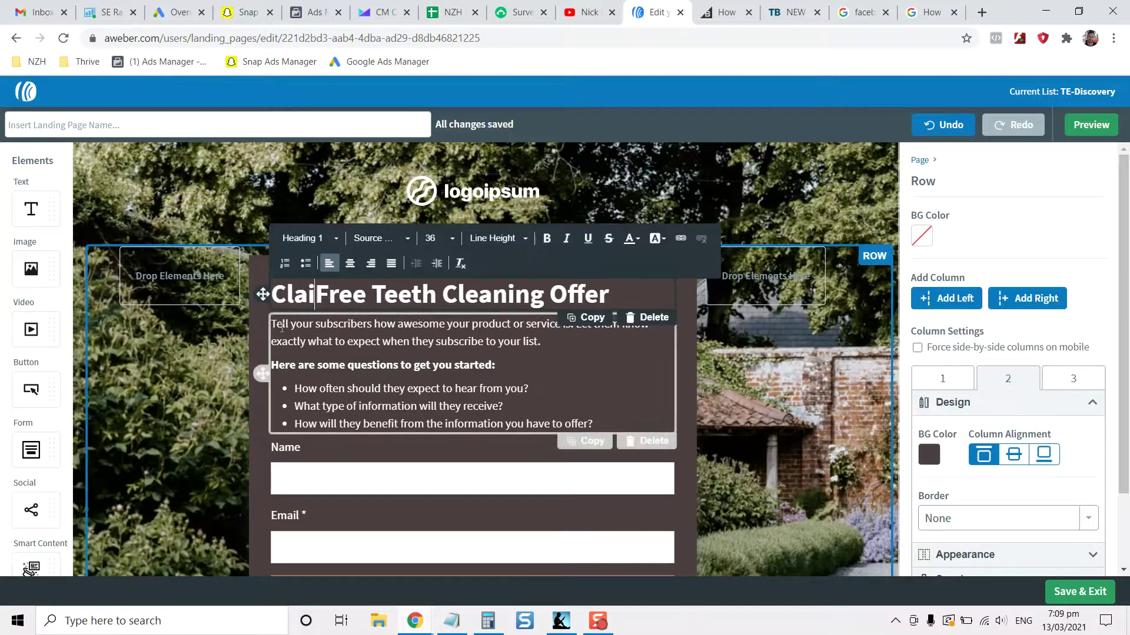
key(BackSpace)
text(m Your)
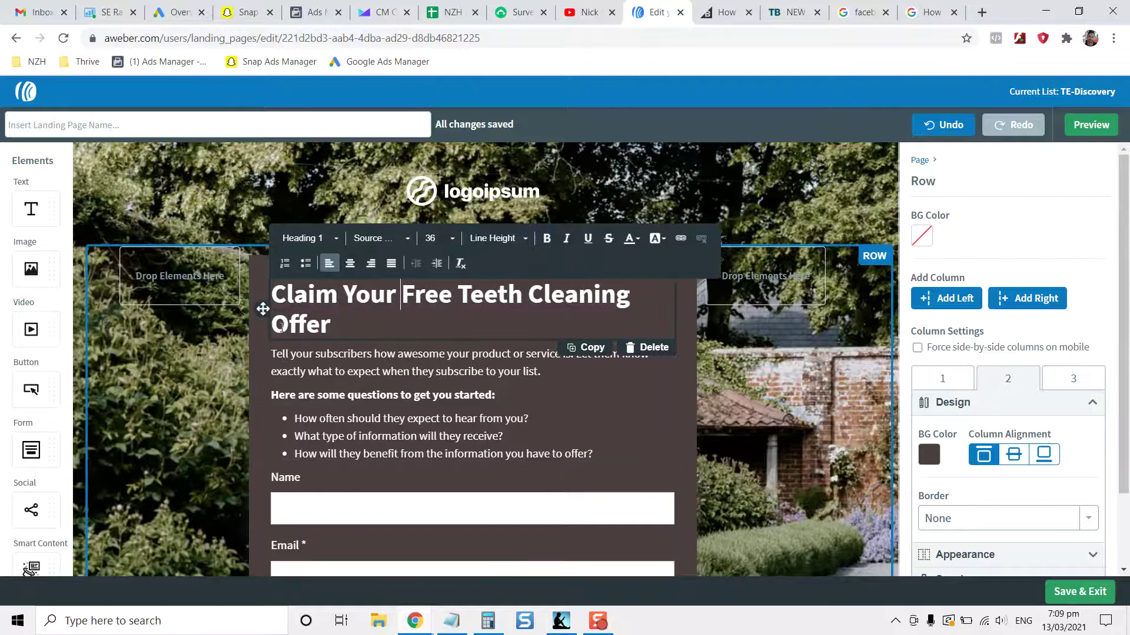
drag(590, 289, 599, 316)
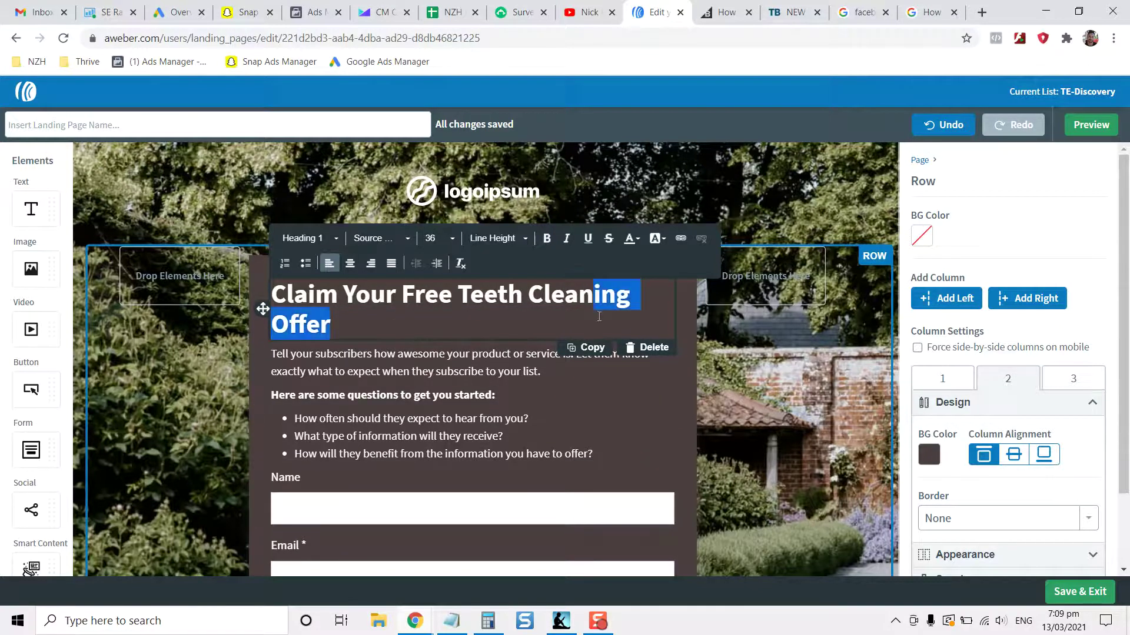
key(BackSpace)
text(ing)
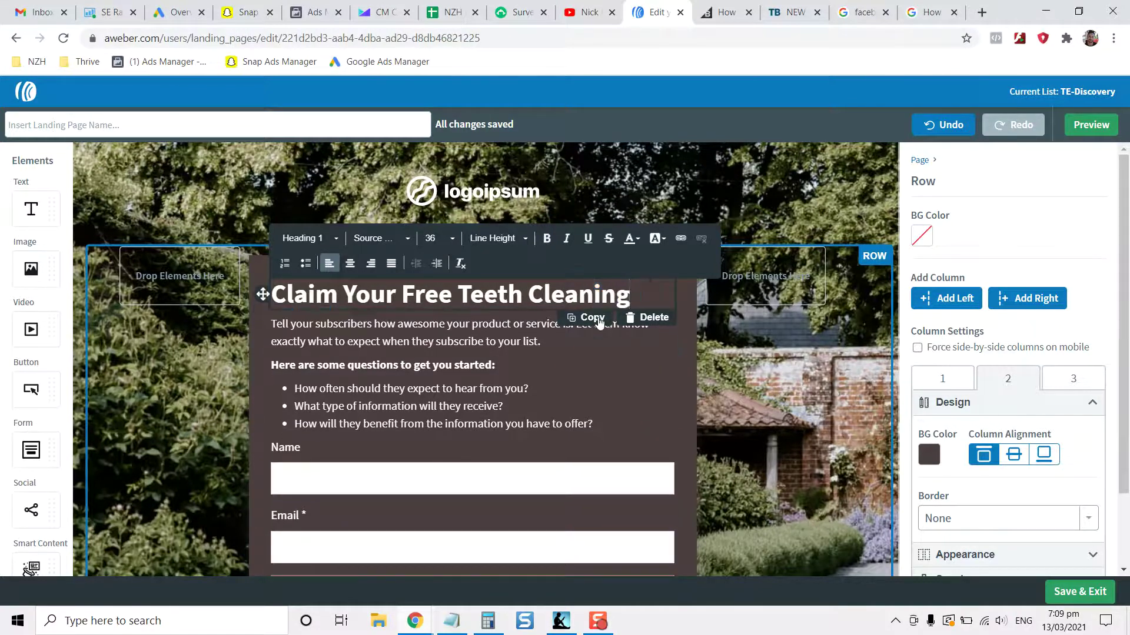
key(BackSpace)
Replace the intro paragraph with the free teeth cleaning offer for Christchurch residents
text(g)
click(451, 324)
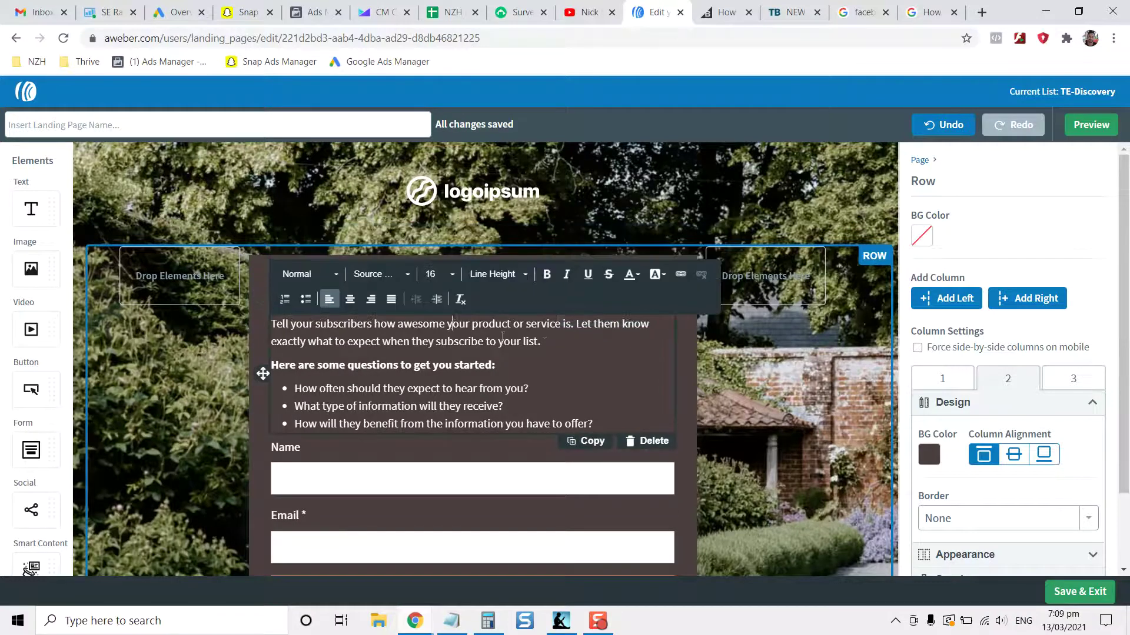
drag(538, 341, 274, 327)
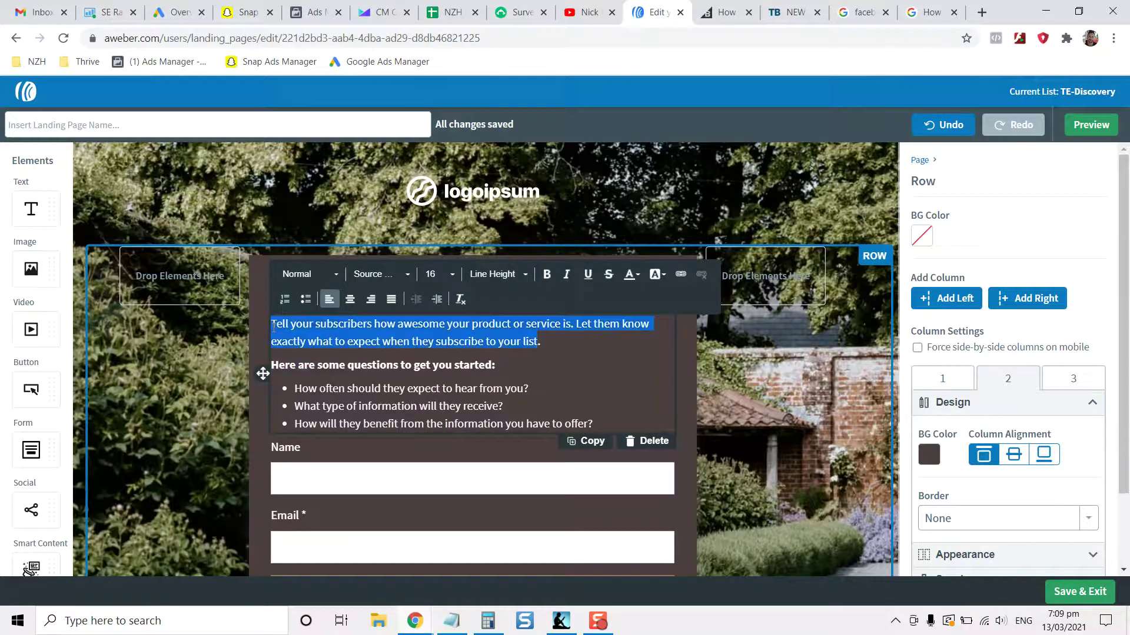
text(Hey Christchurch resid)
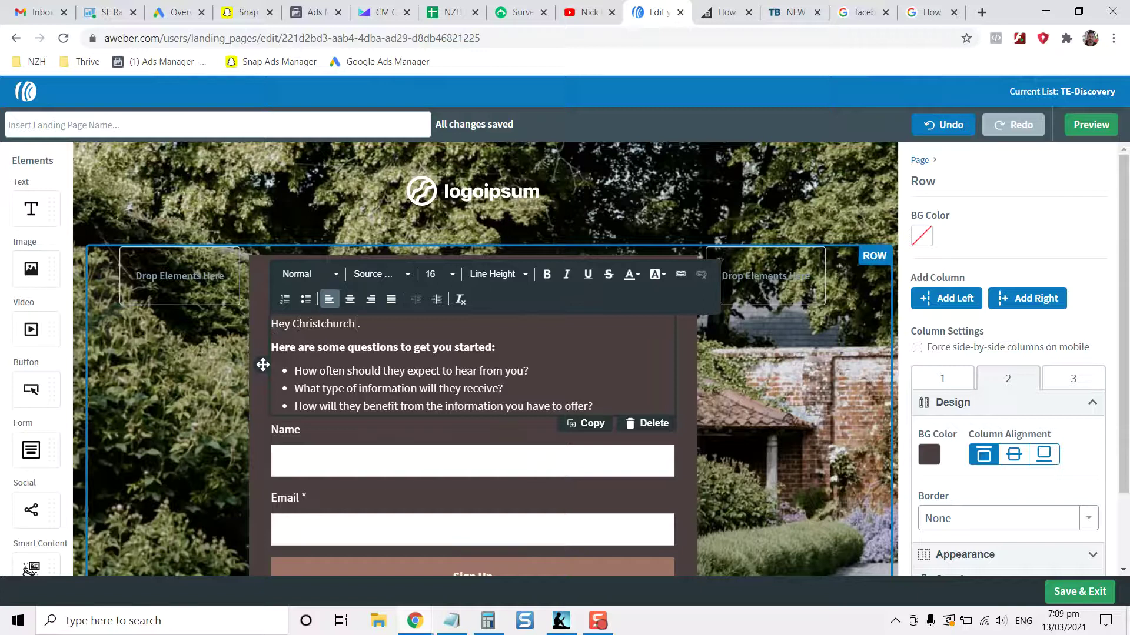
text(ents, wer're doing something)
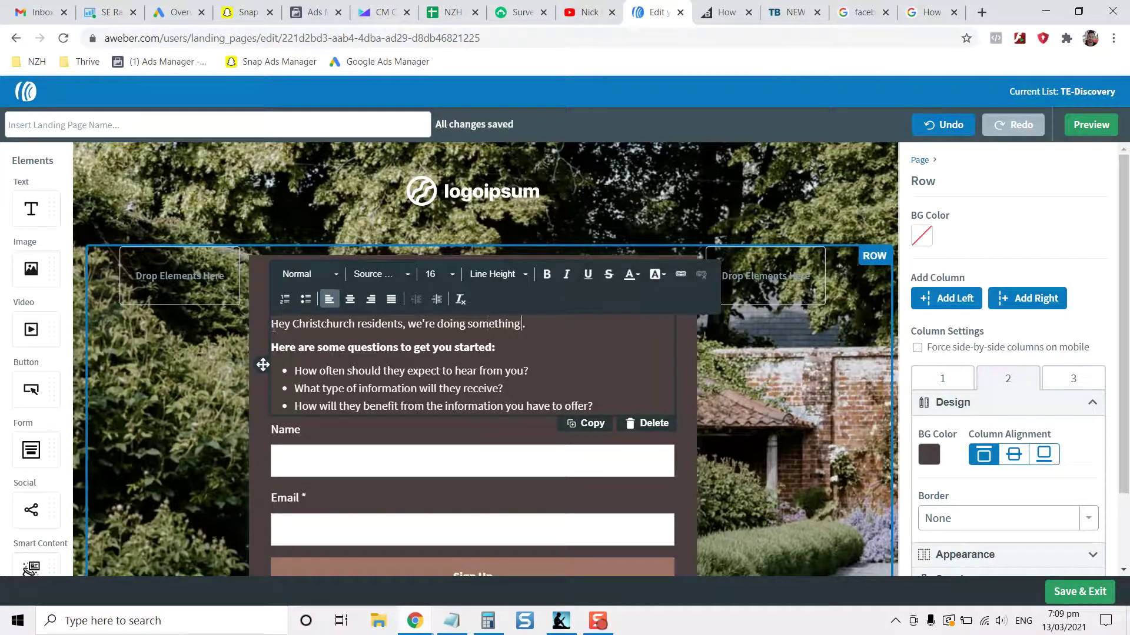
text( CRAZY! We're giving away fr)
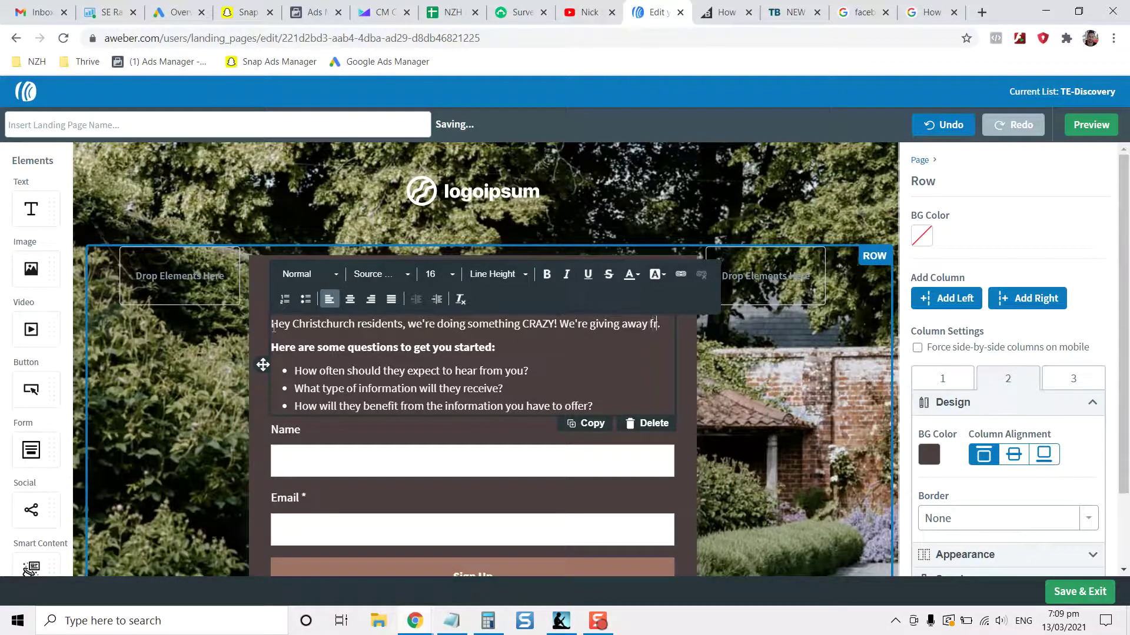
text(ee tet)
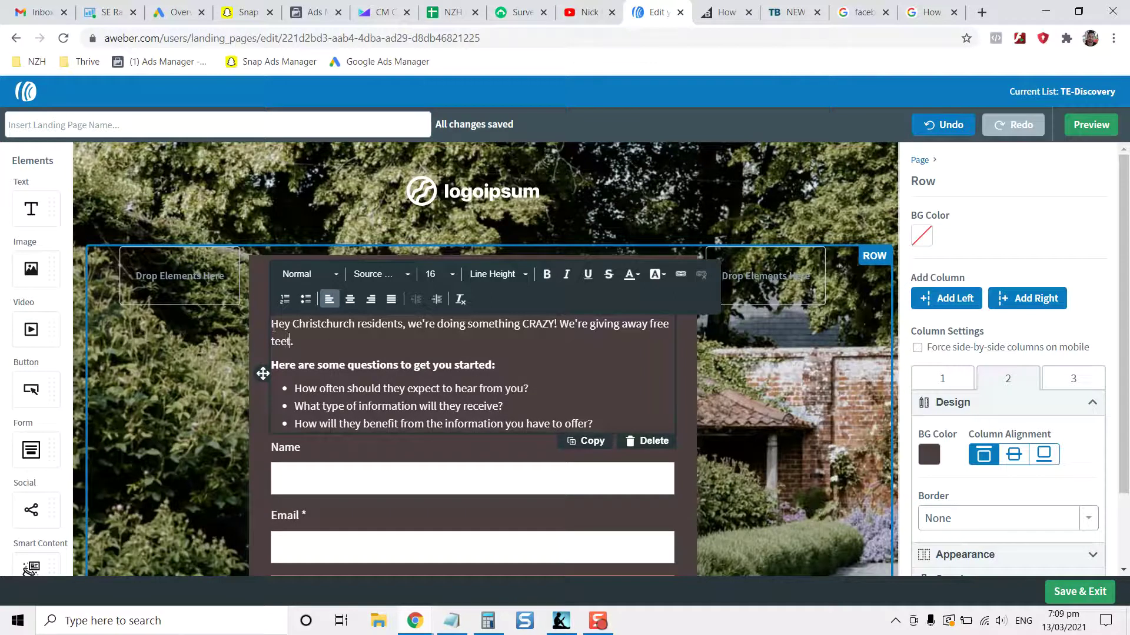
text(h cleaning for the first )
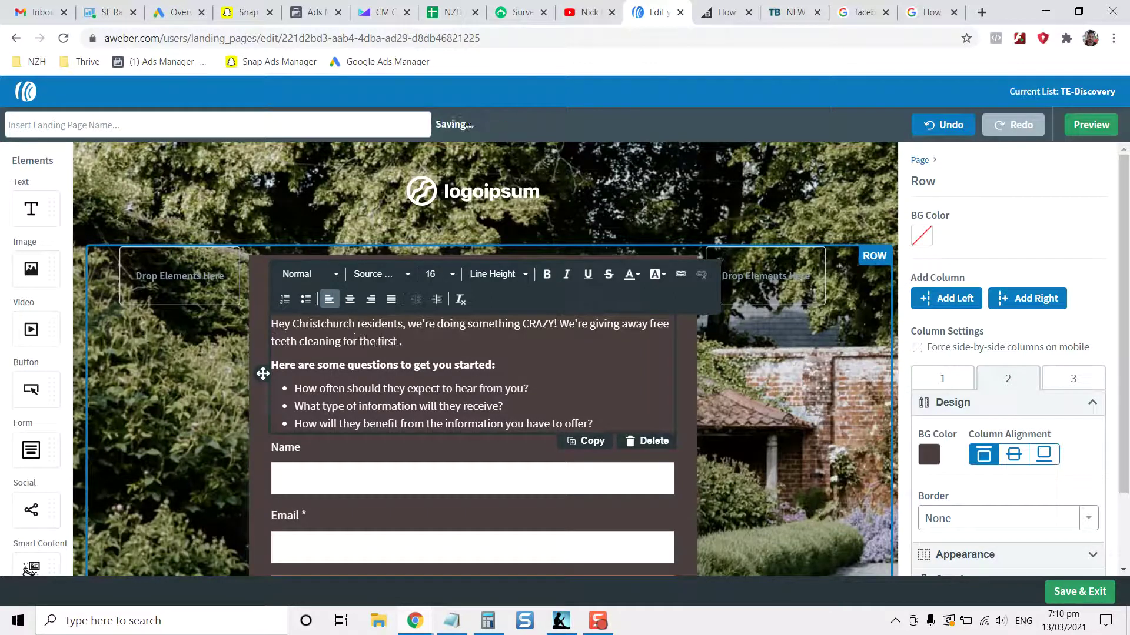
text(50 people who grab this)
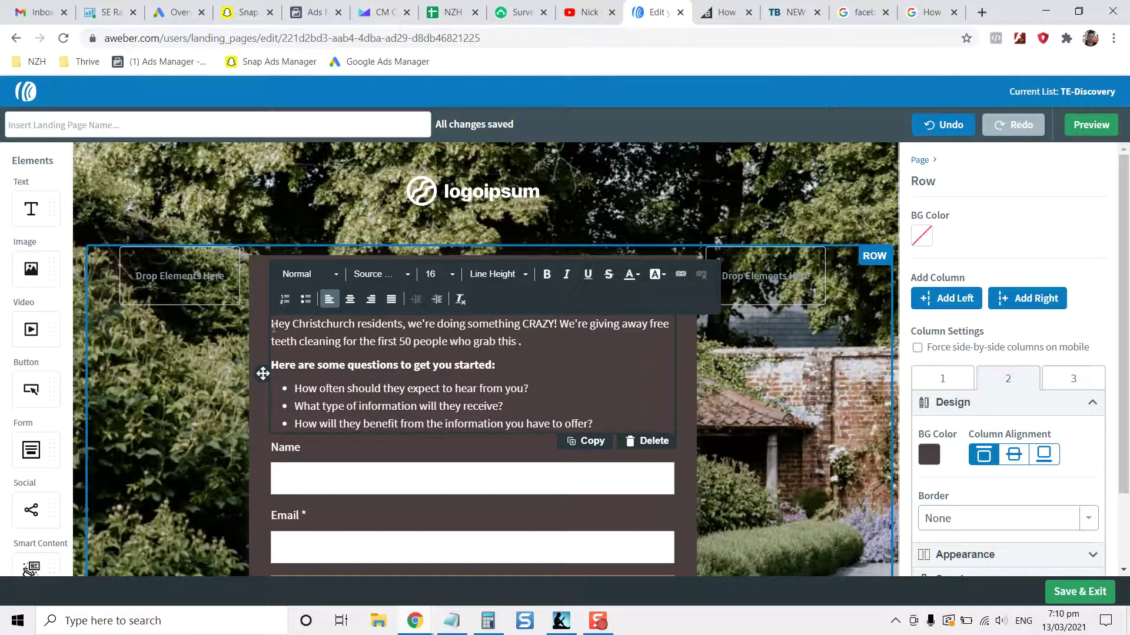
text( offer (voucher))
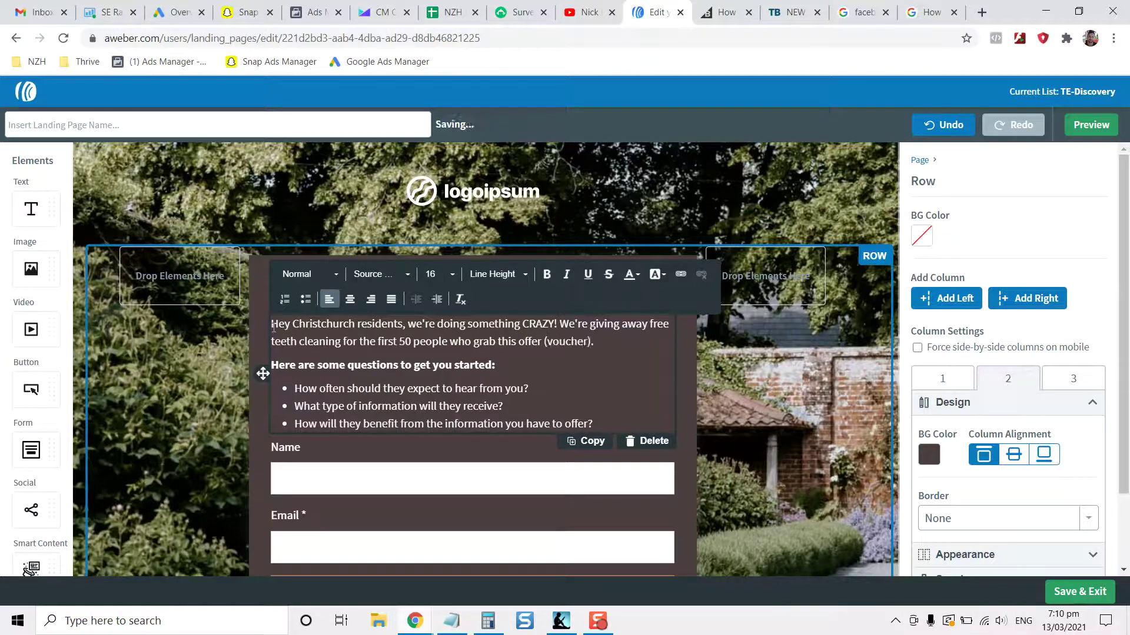
Append 'Enter your name and email so we can send you the voucher...' to the paragraph
click(620, 352)
text(Click the but)
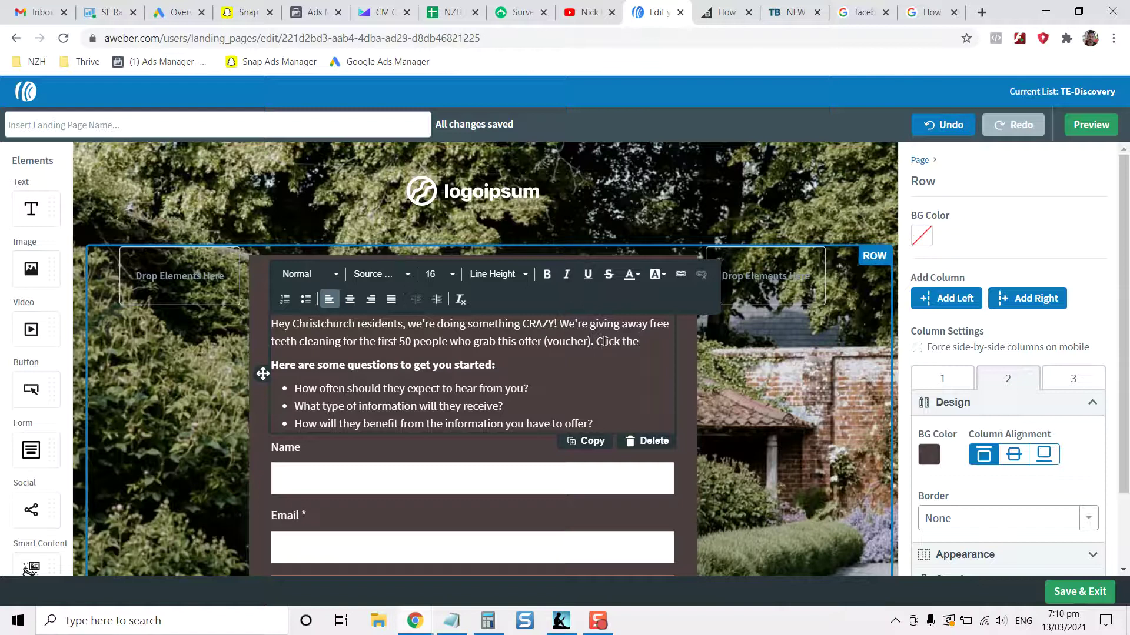
key(BackSpace)
key(BackSpace)
key(BackSpace)
key(BackSpace)
key(BackSpace)
key(BackSpace)
key(BackSpace)
key(BackSpace)
key(BackSpace)
key(BackSpace)
key(BackSpace)
key(BackSpace)
text(Enter your name)
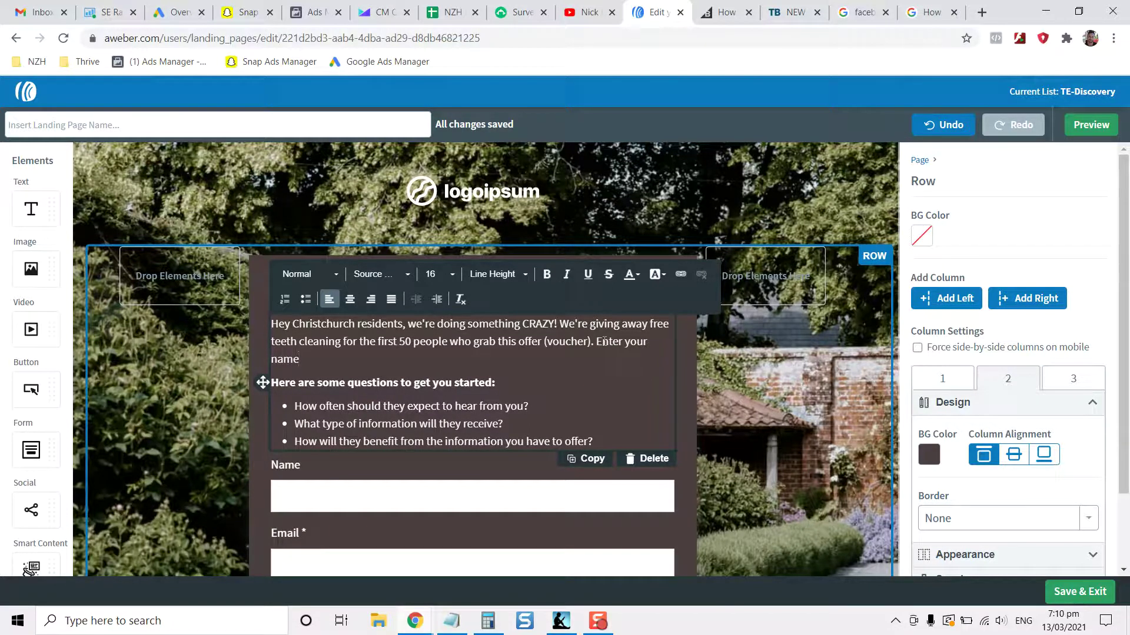
text(and email so we can send you the voucher)
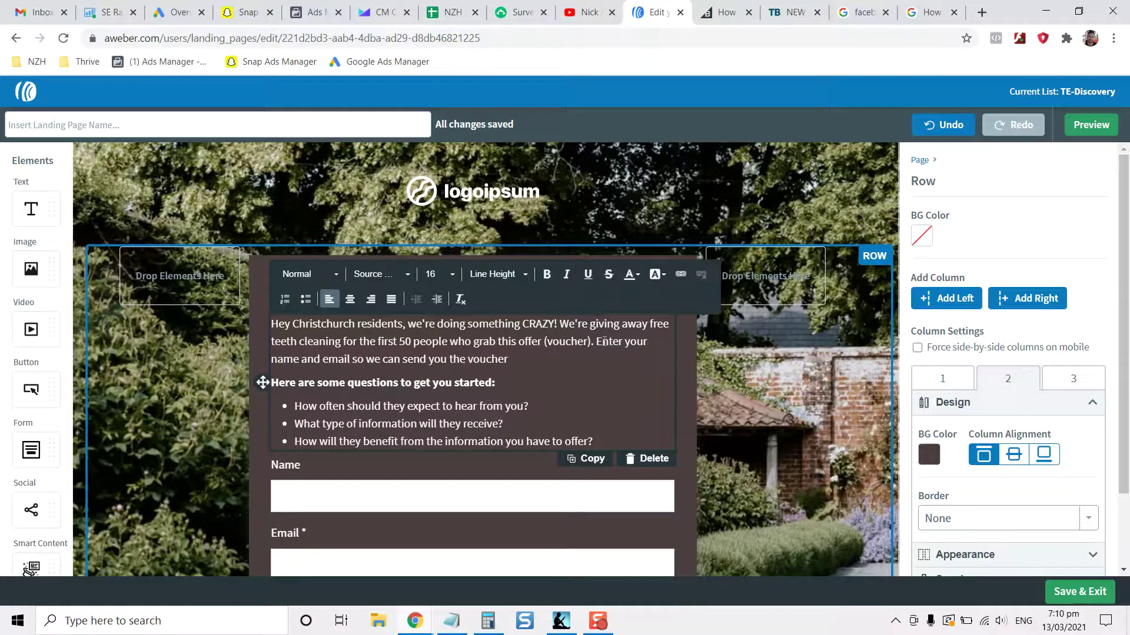
text(...)
Delete the bracketed '(voucher)' wording and select the sample questions heading and bullets
drag(586, 342, 542, 343)
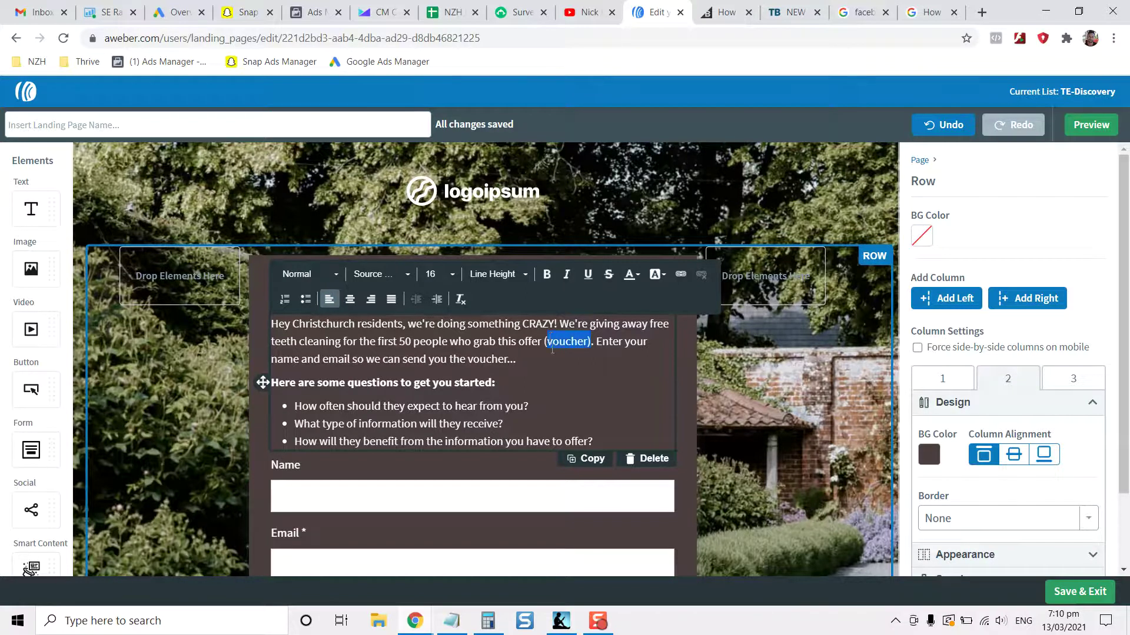
key(BackSpace)
key(Delete)
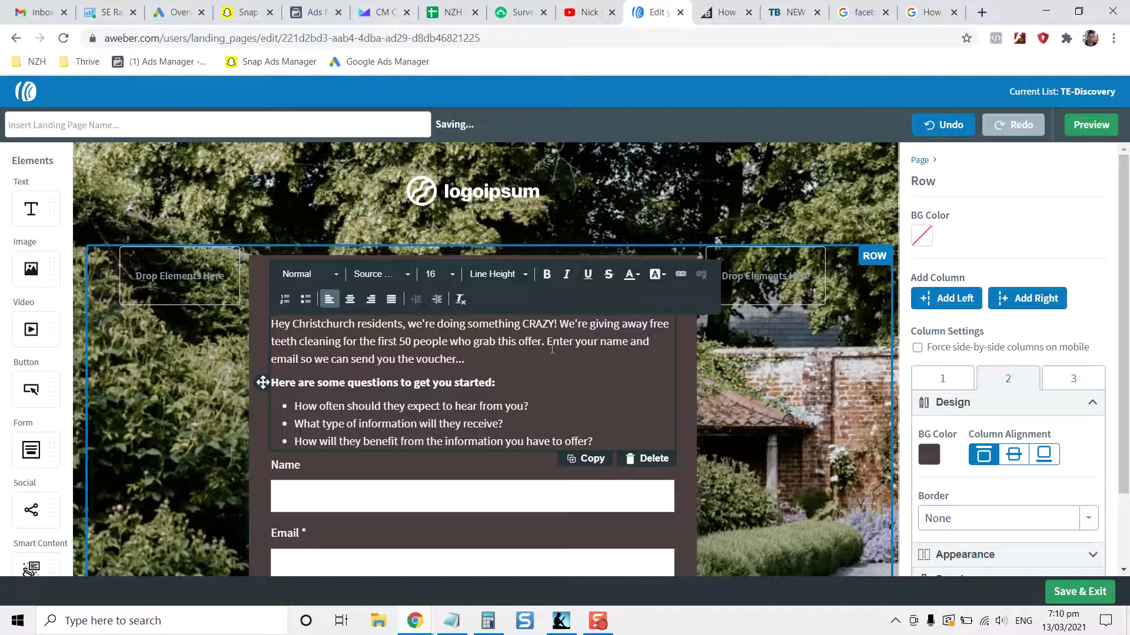
scroll(550, 353, down, 2)
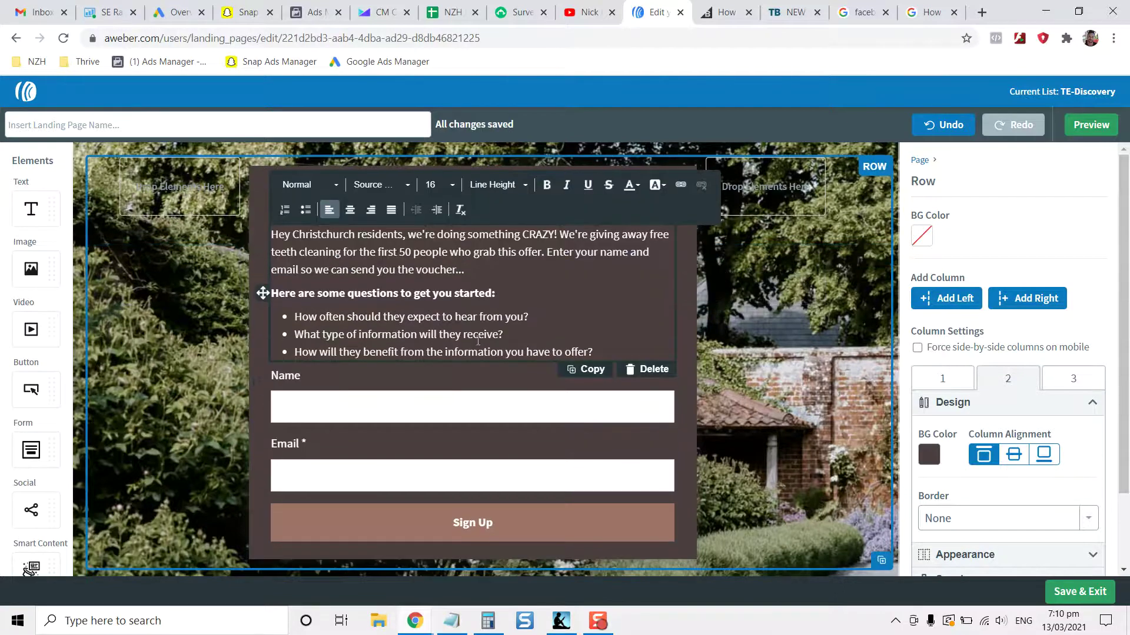
drag(613, 351, 262, 293)
Delete the sample questions and bullets, then close the text block and review the finished page
key(BackSpace)
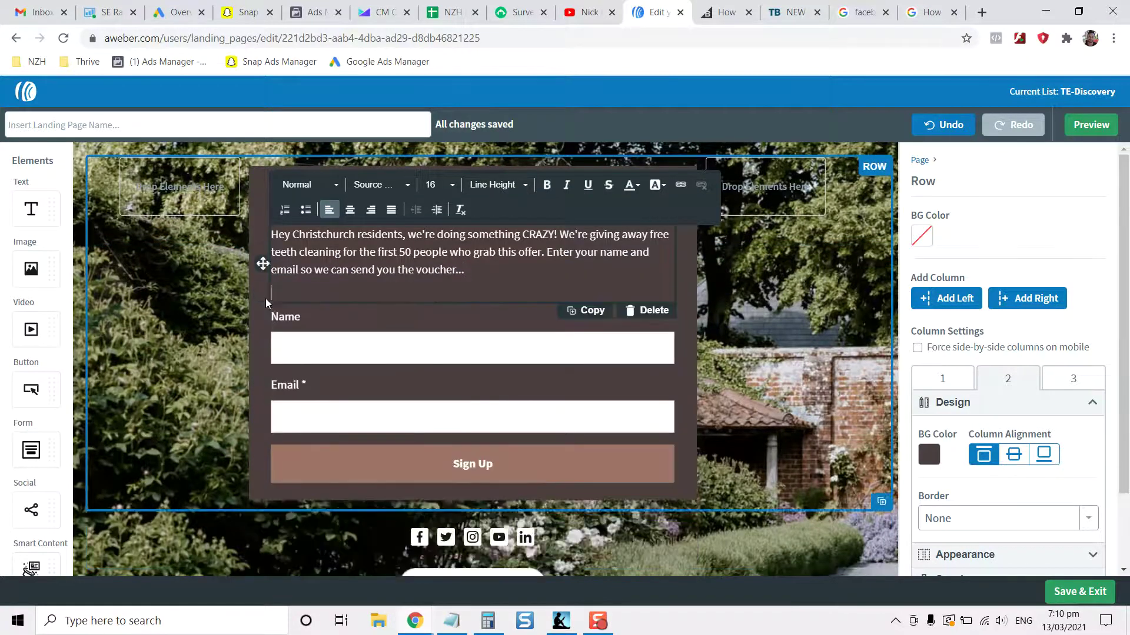
click(236, 302)
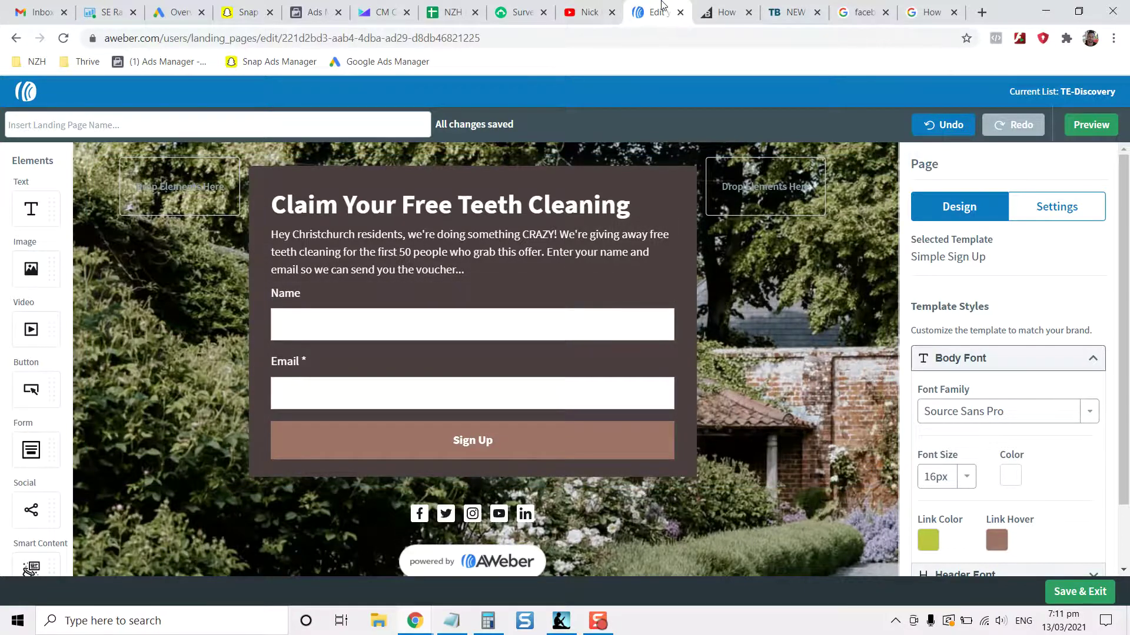
scroll(722, 287, down, 1)
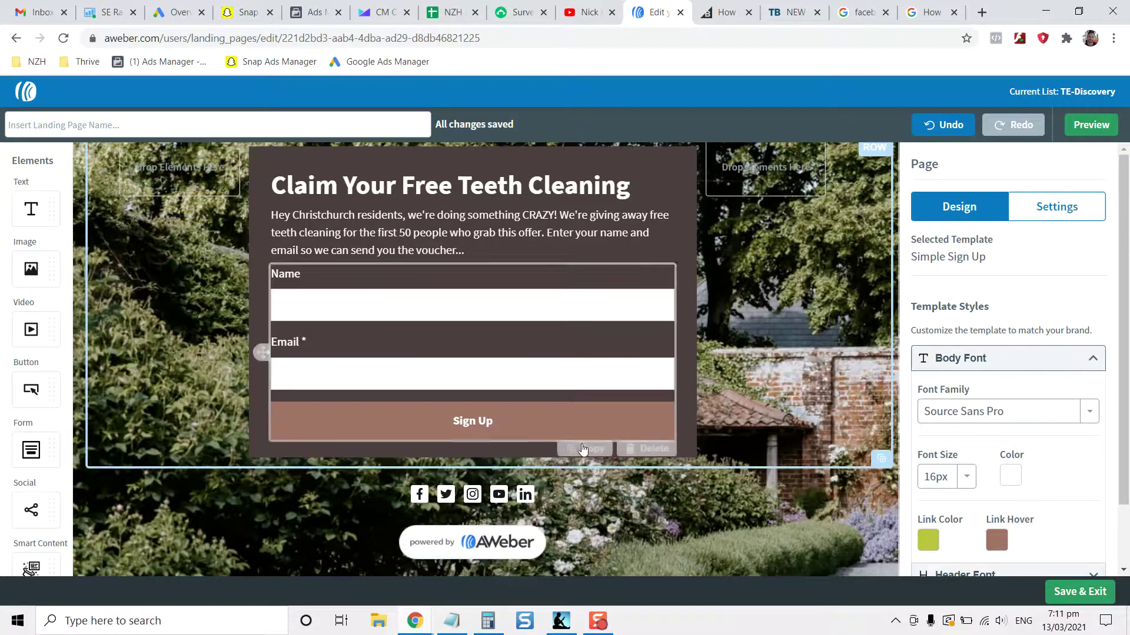
scroll(587, 458, up, 2)
scroll(587, 457, up, 1)
scroll(746, 336, down, 1)
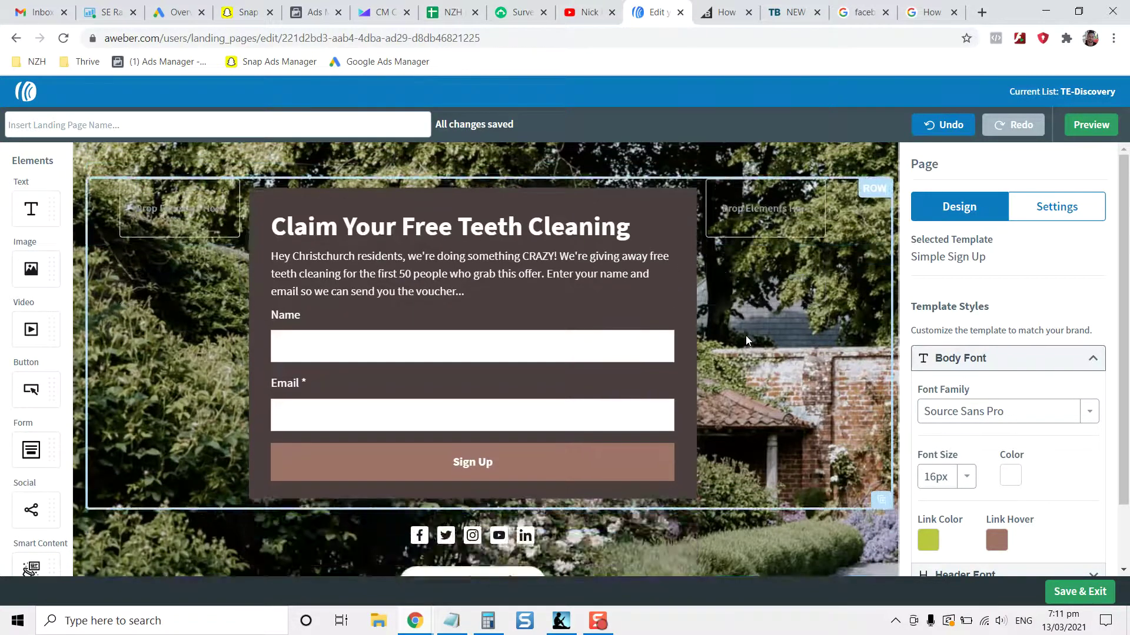
scroll(628, 262, up, 1)
Swap the placeholder logo for the Thrive Entrepreneur image from page 2 of My Images
click(494, 197)
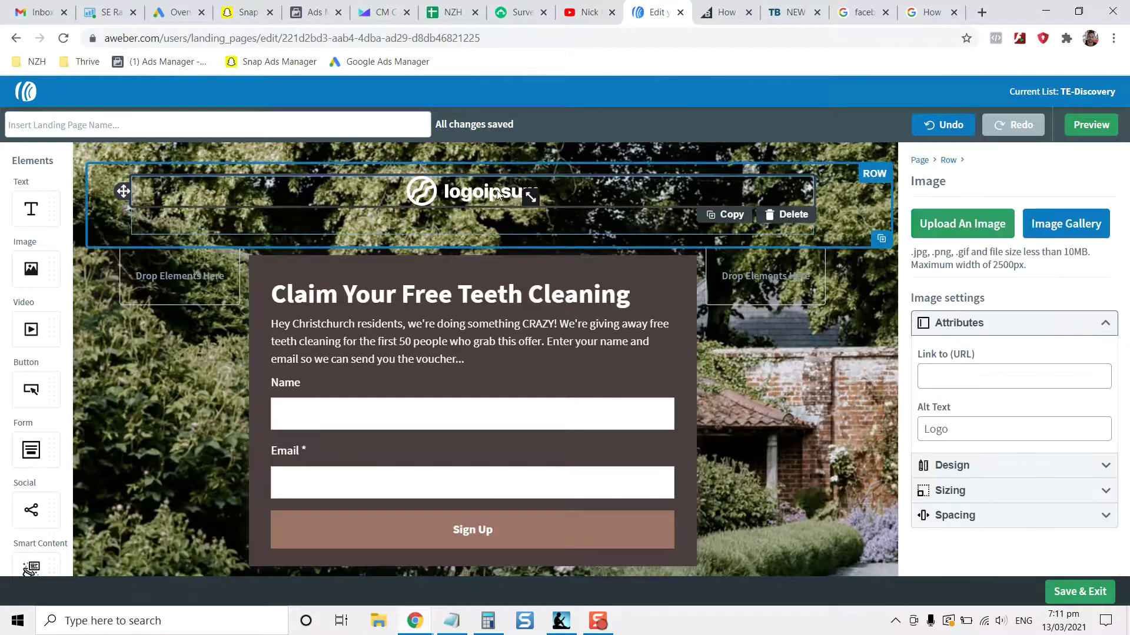
click(1059, 226)
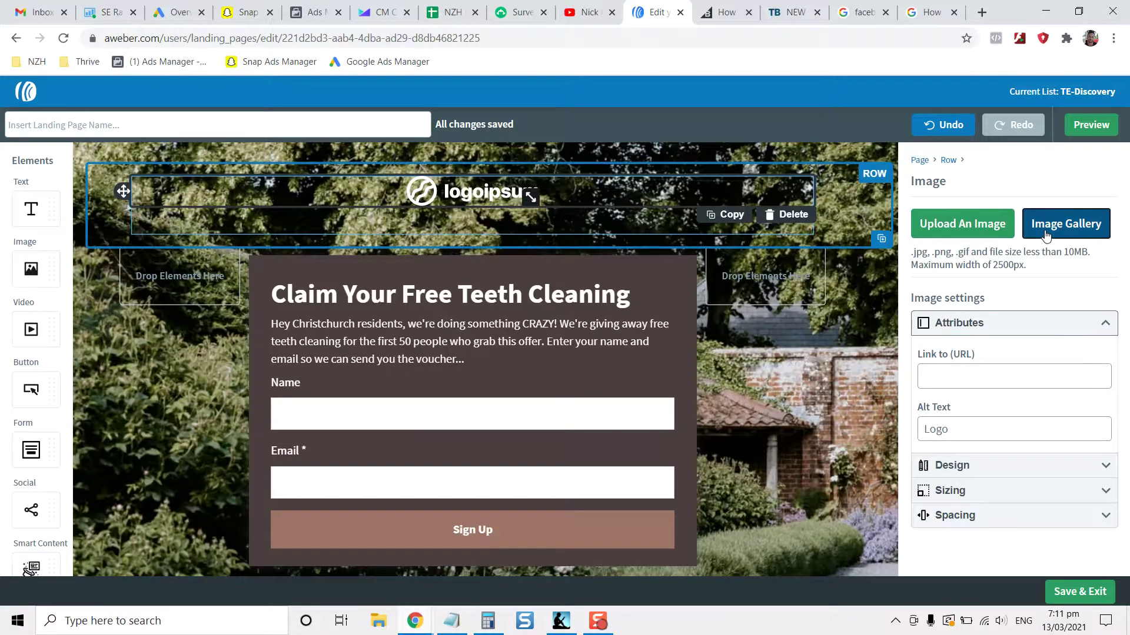
click(374, 156)
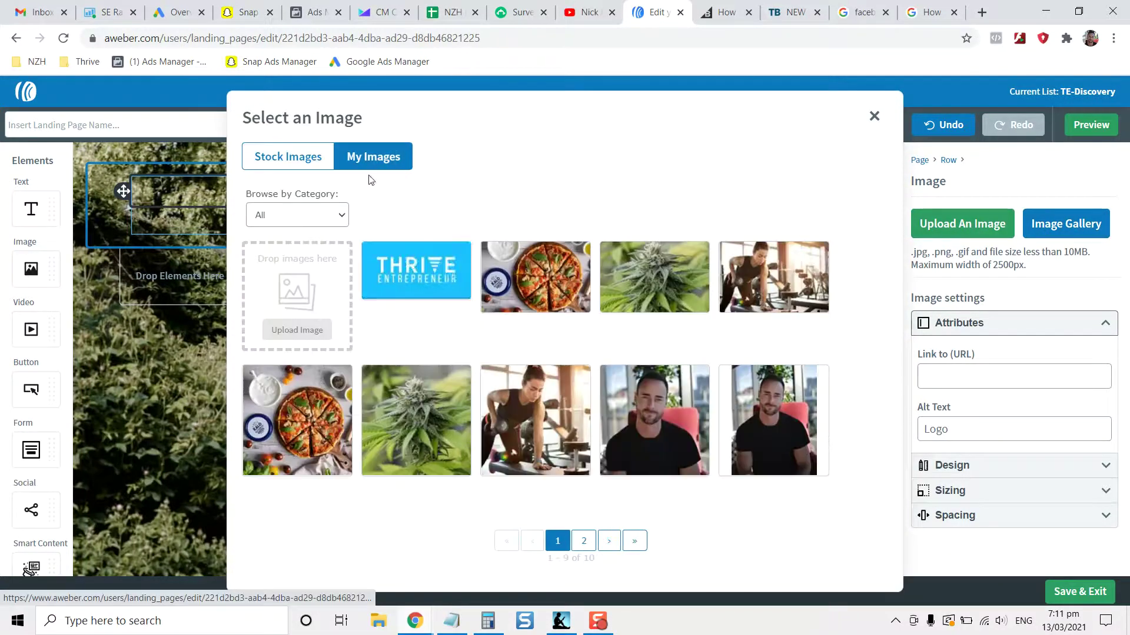
click(585, 546)
click(409, 252)
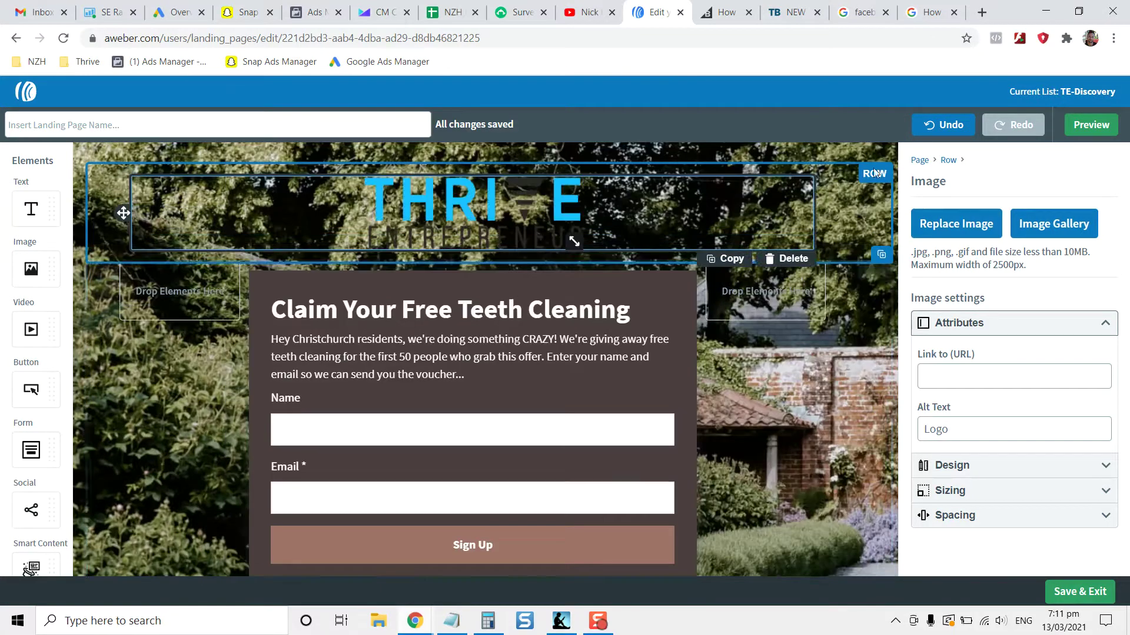
click(918, 161)
Remove the garden photo from the page background, leaving a plain light grey backdrop
scroll(968, 367, down, 1)
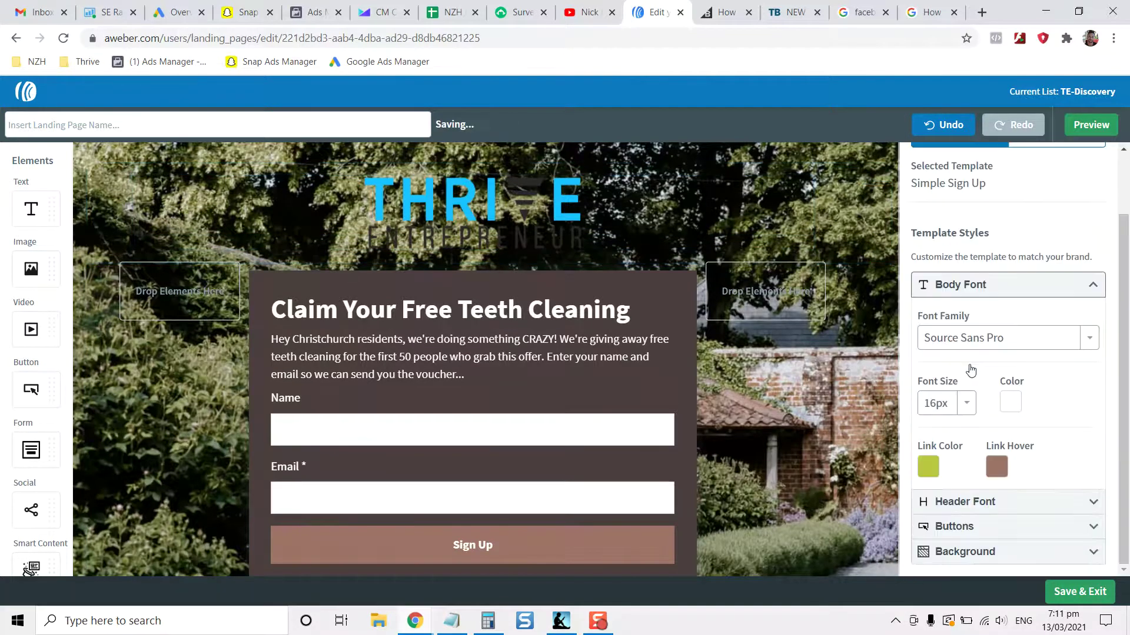
click(980, 551)
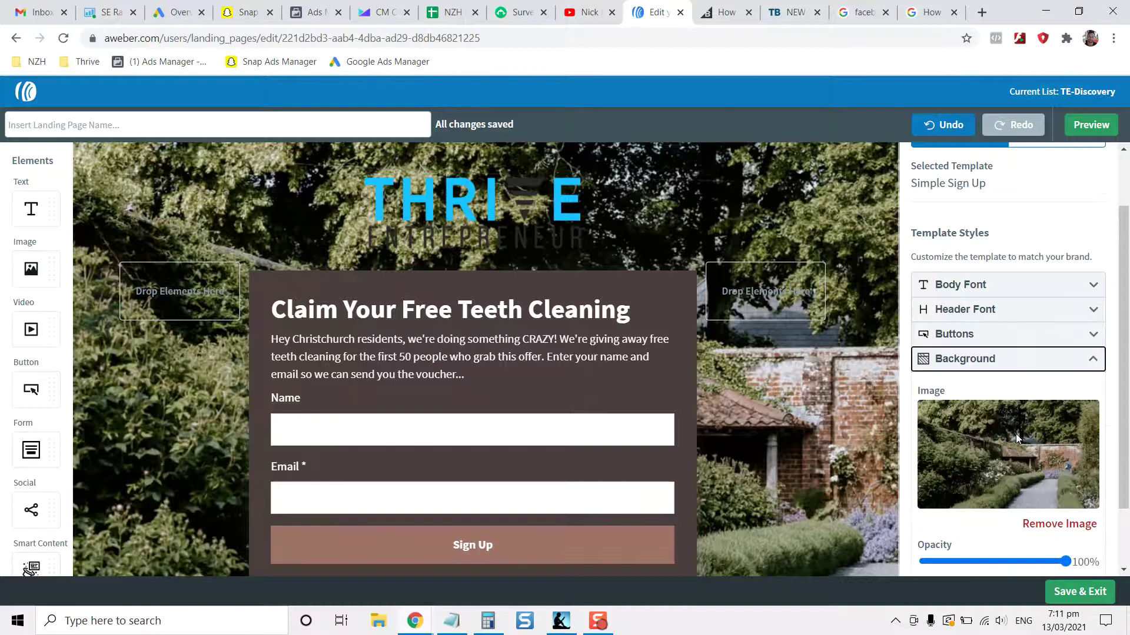
click(1074, 525)
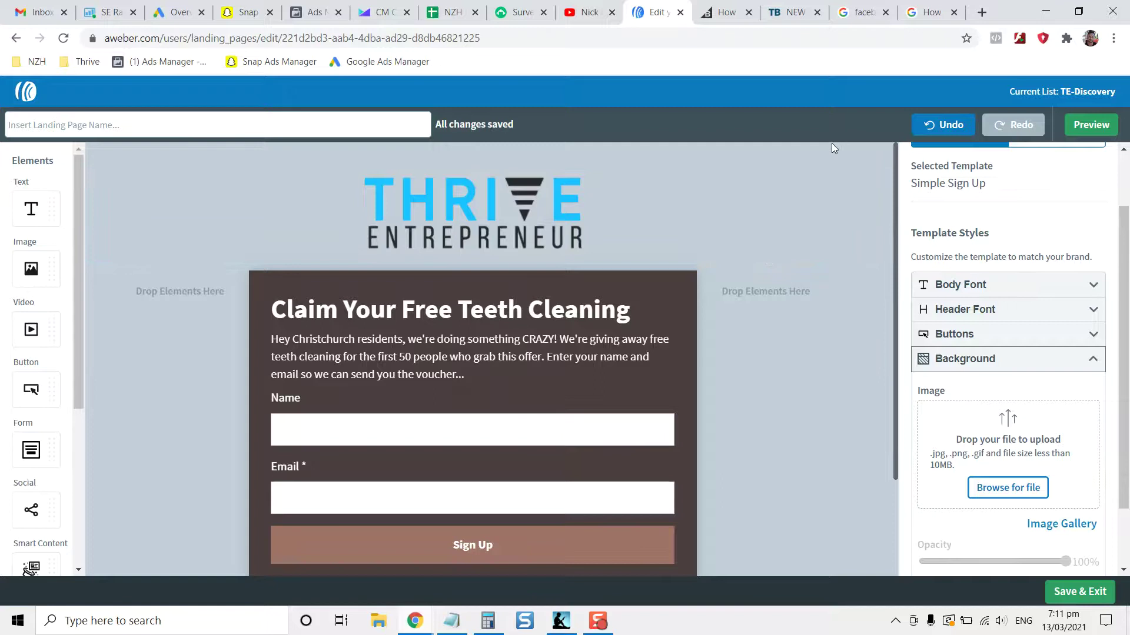
scroll(767, 334, down, 2)
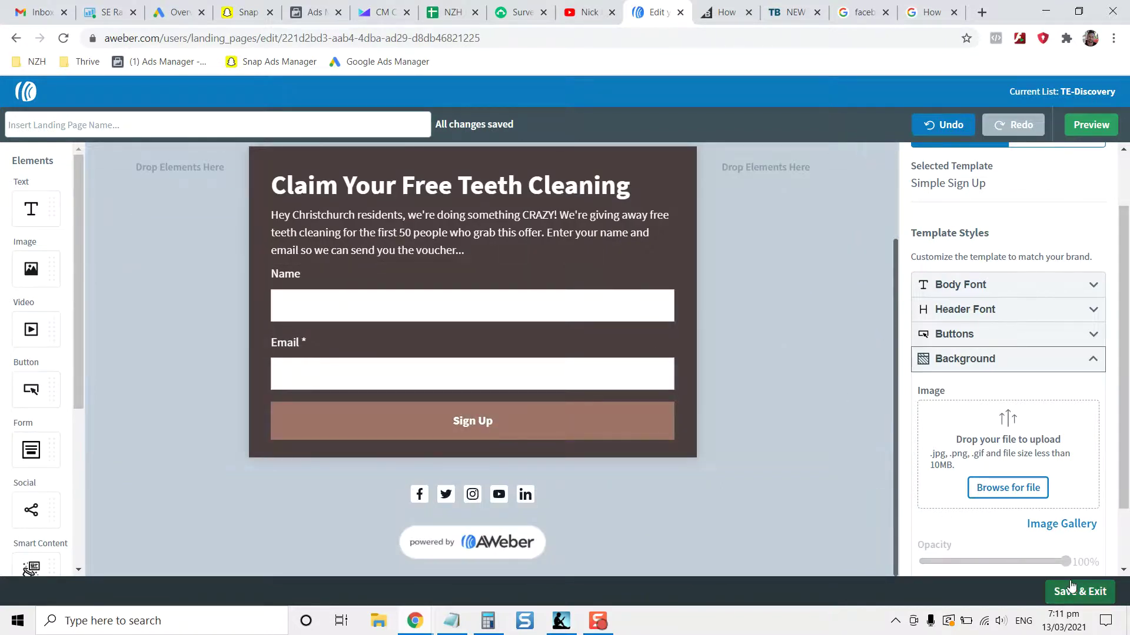
scroll(706, 461, up, 2)
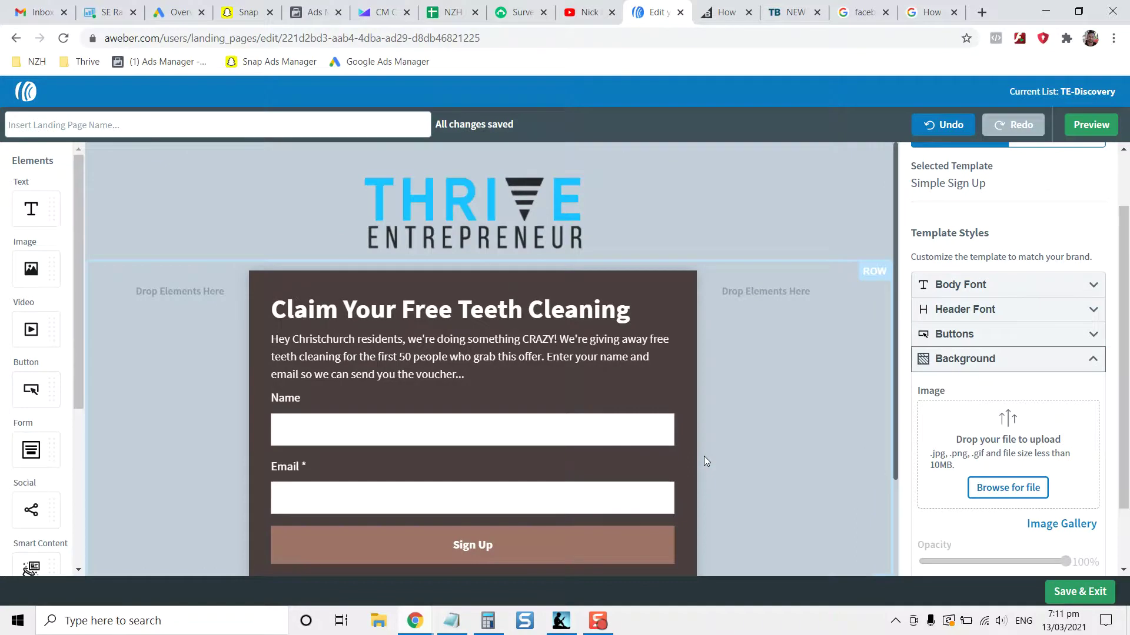